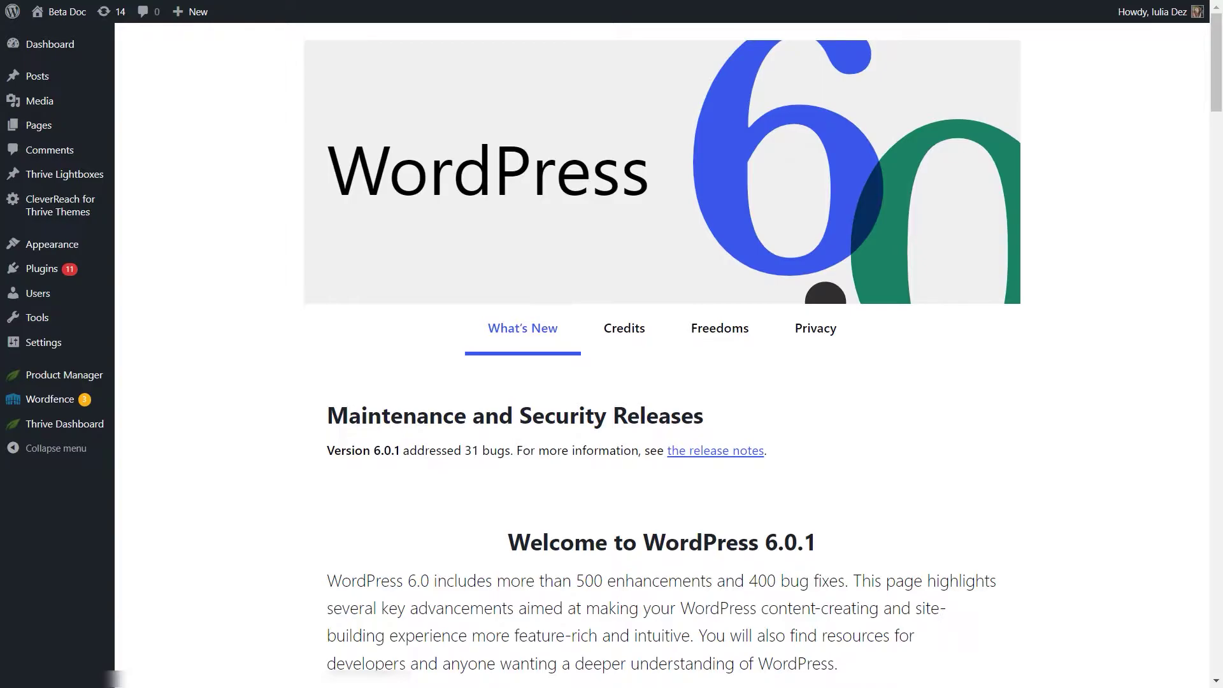
# Open the Thrive Dashboard and scroll down to the Design Packs card.
pyautogui.moveTo(67, 426)
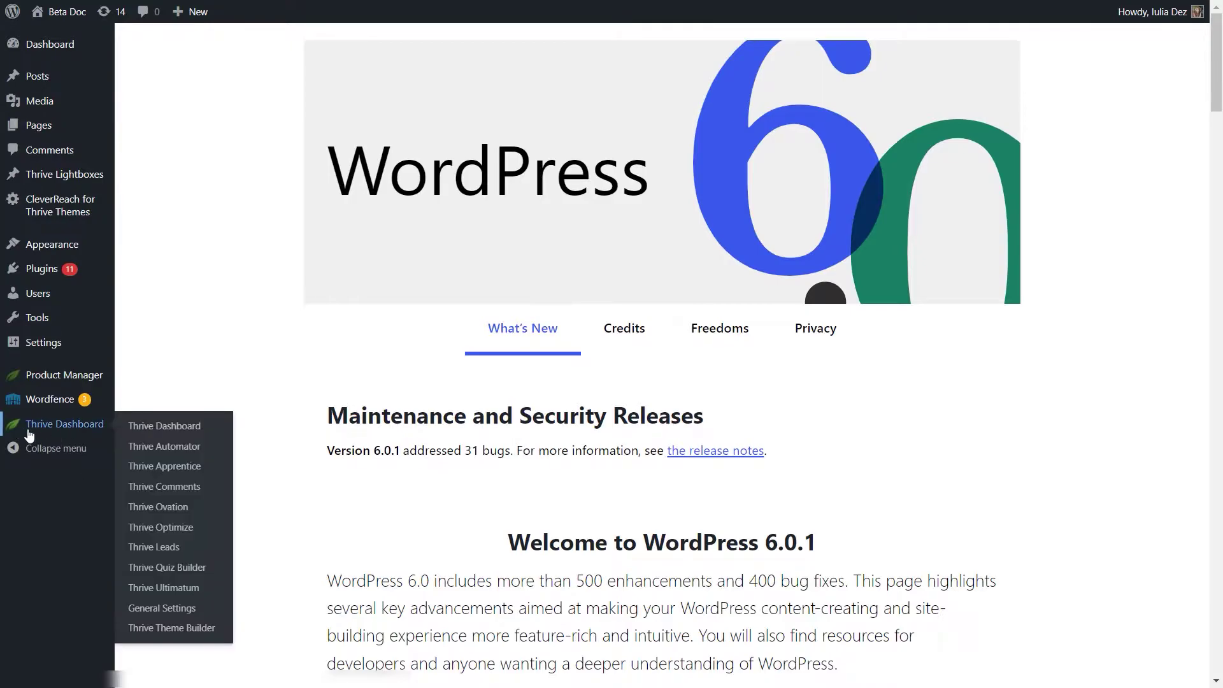
pyautogui.click(67, 425)
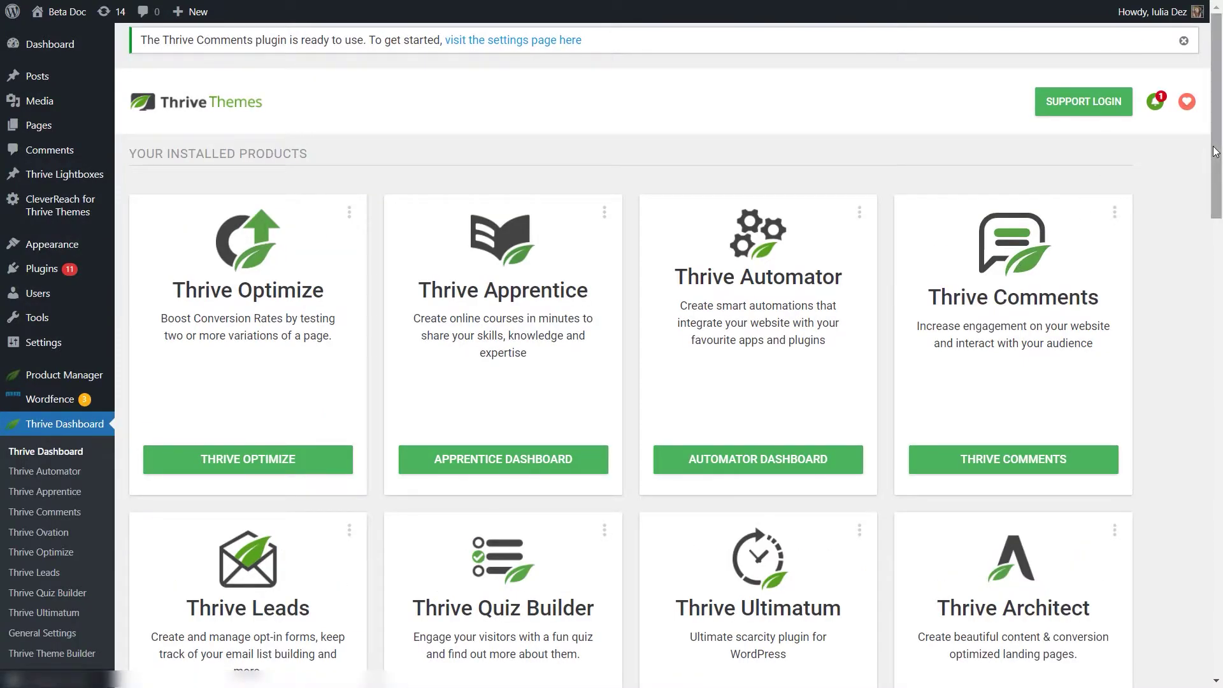
pyautogui.moveTo(1216, 156); pyautogui.dragTo(1218, 428)
pyautogui.scroll(-8, 194, 444)
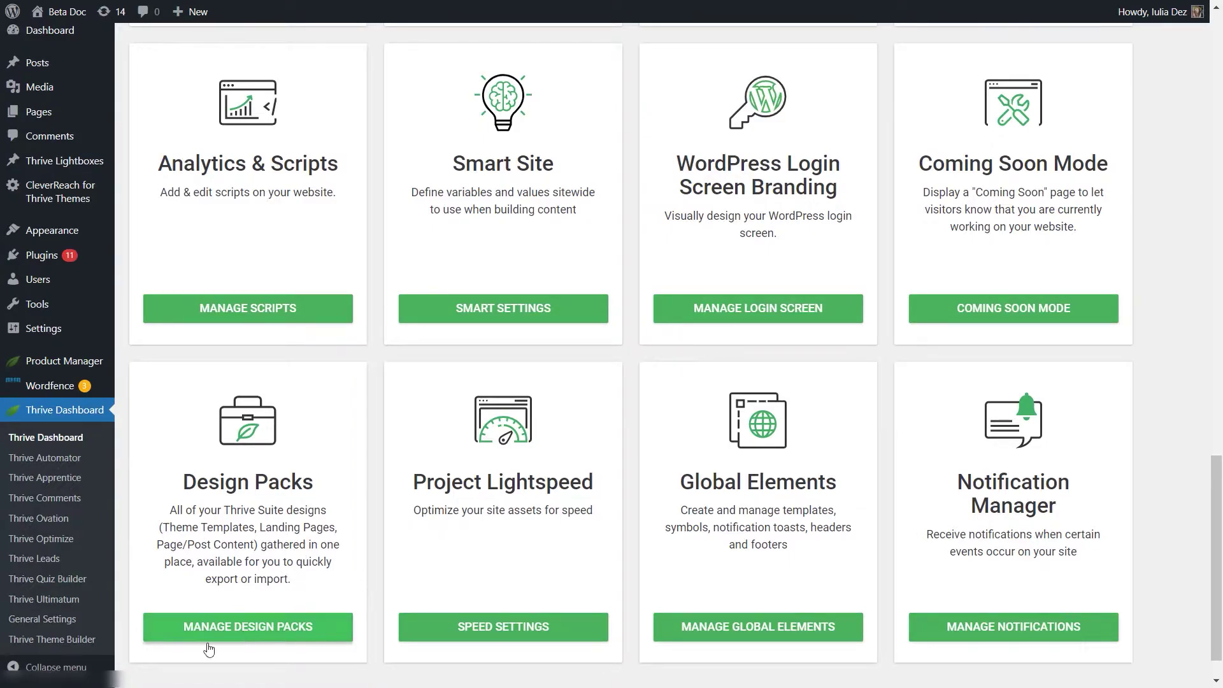
# Open Manage Design Packs, glance at the Import tab, then go back to Export.
pyautogui.click(258, 632)
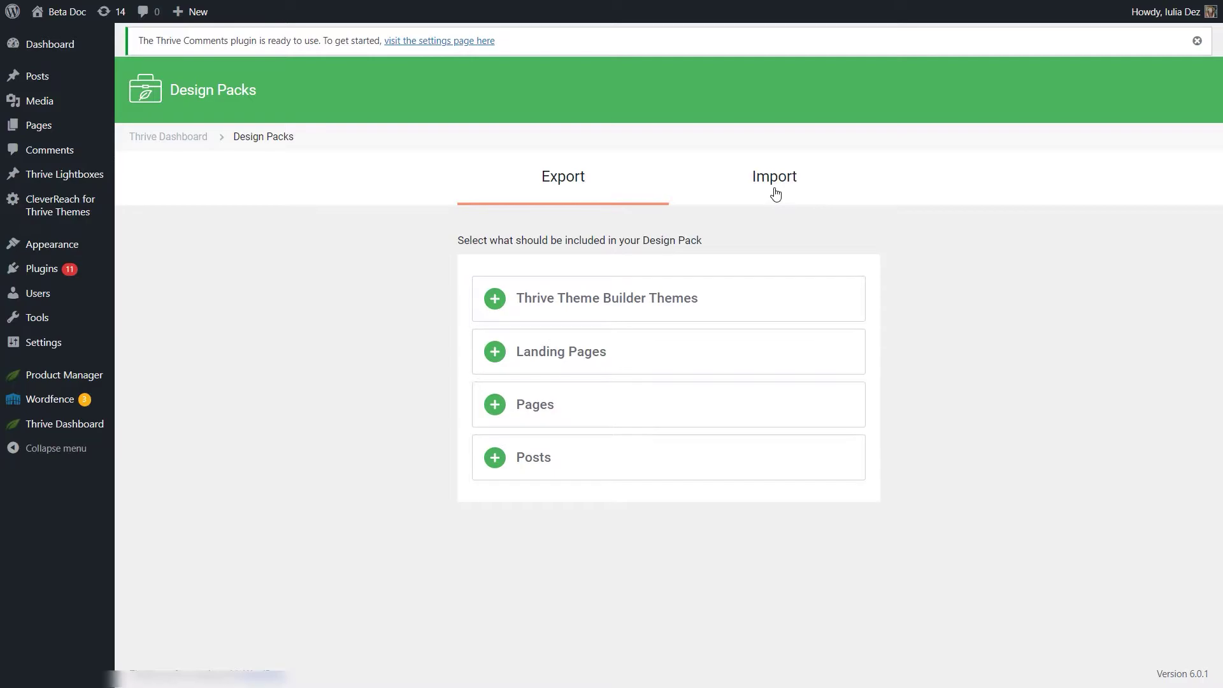
pyautogui.click(775, 190)
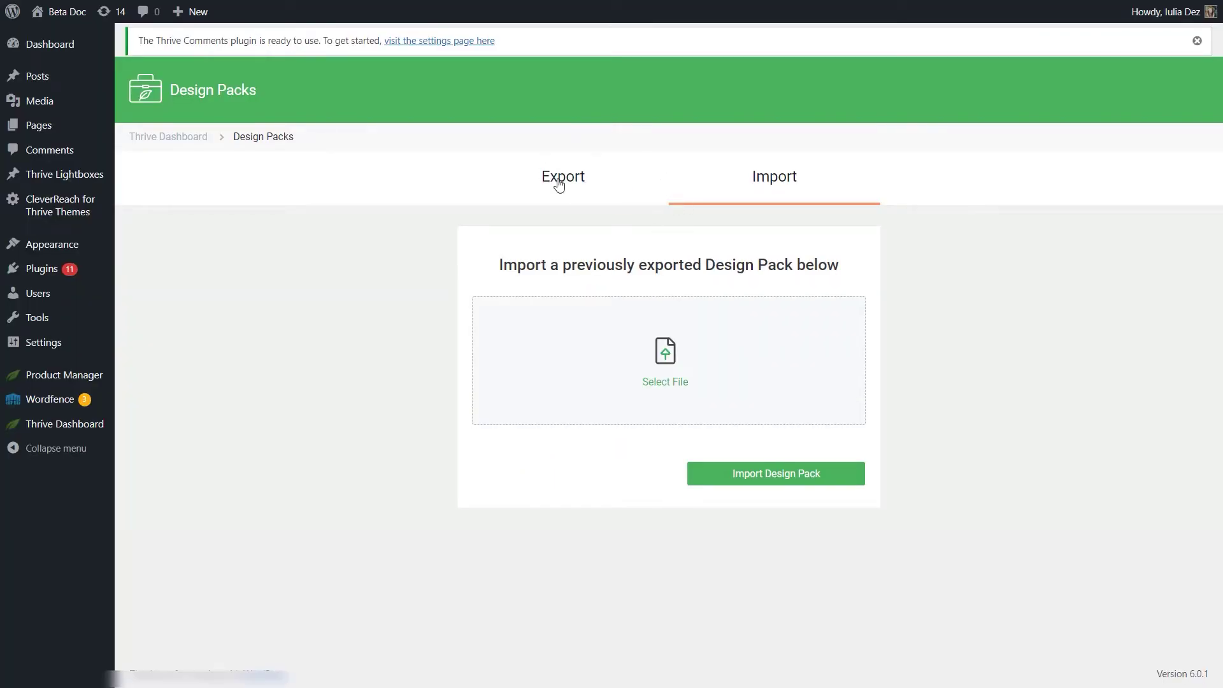
pyautogui.click(560, 184)
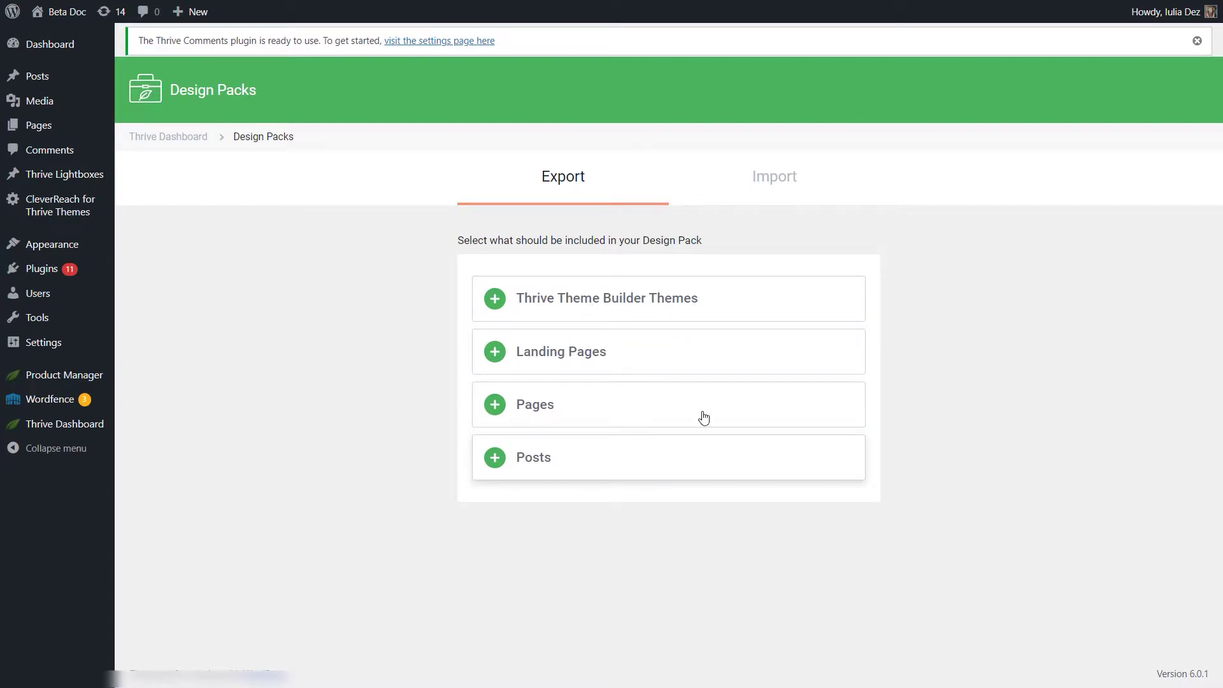
# Tick one Thrive Theme Builder theme for the export and save the choice.
pyautogui.click(590, 360)
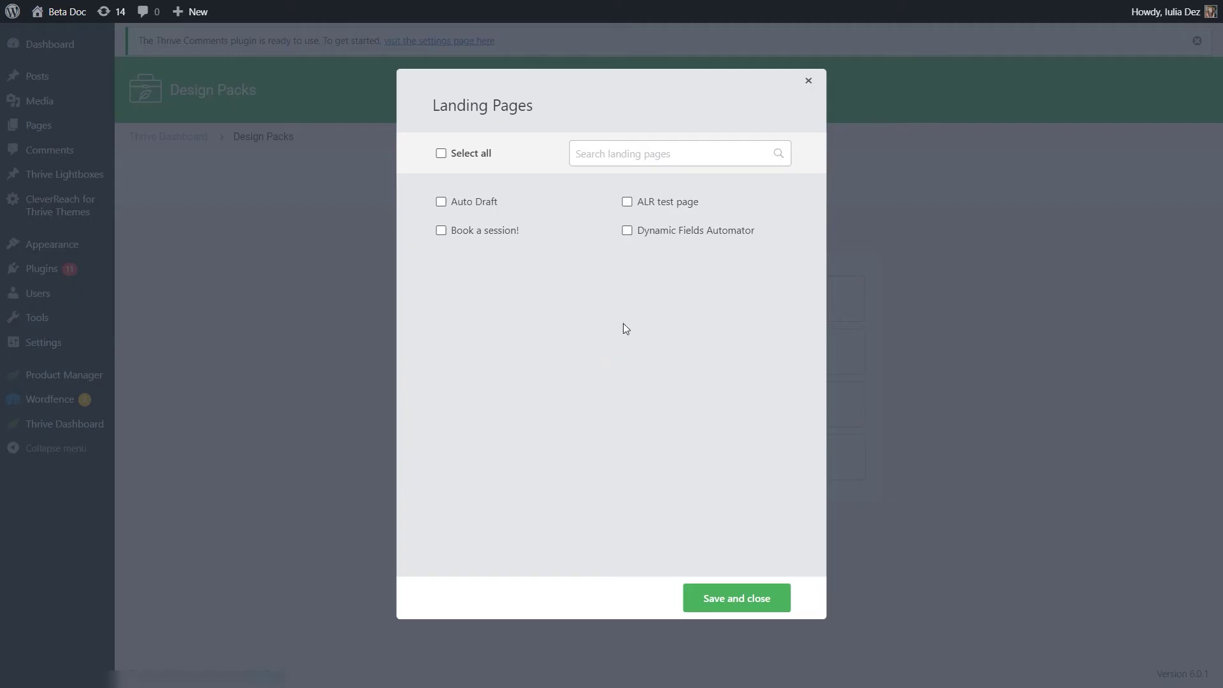
pyautogui.click(810, 84)
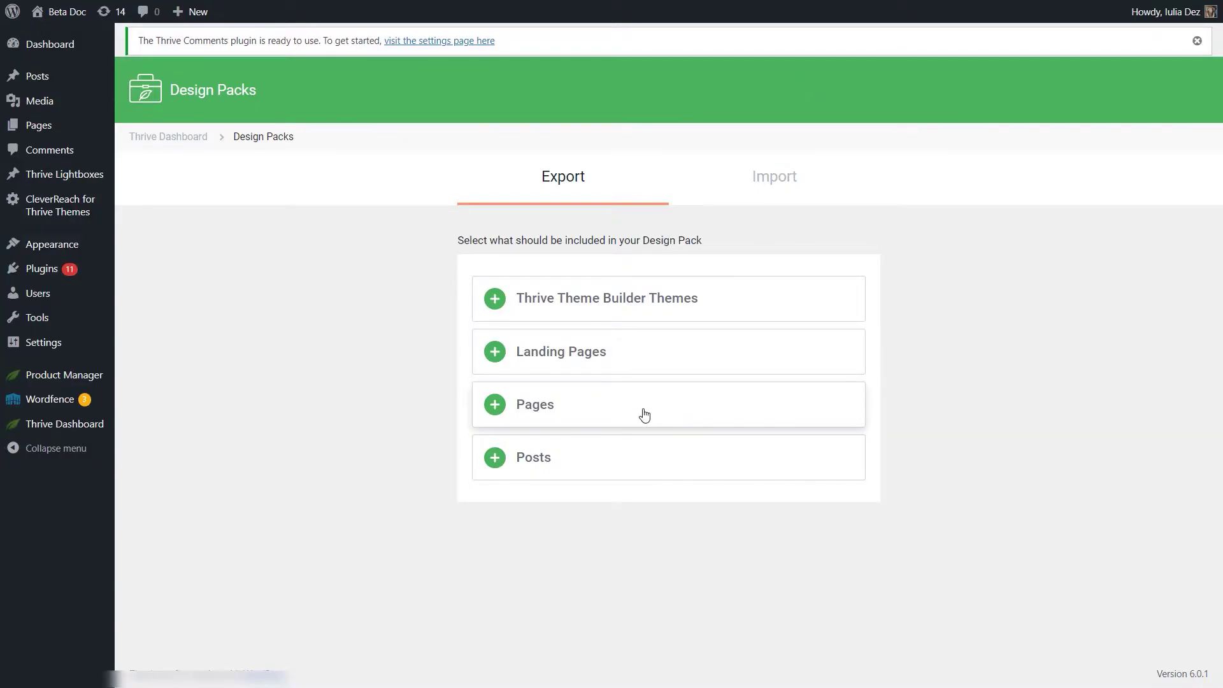
pyautogui.click(630, 296)
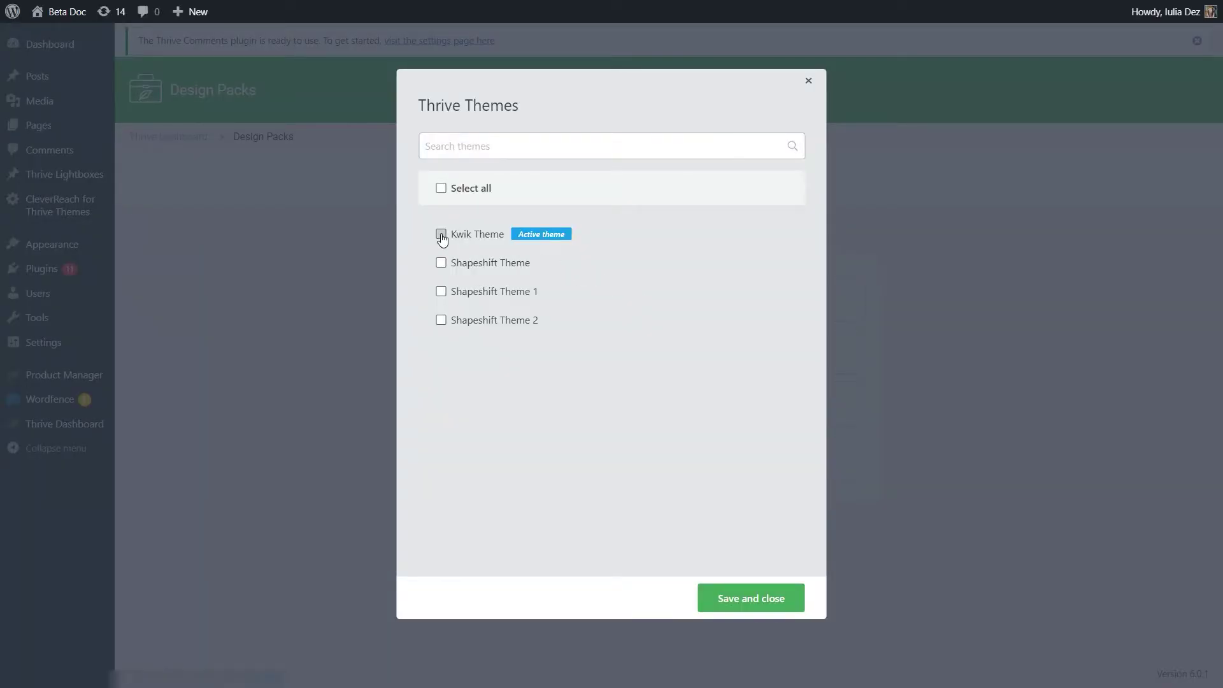
pyautogui.click(443, 268)
pyautogui.click(739, 598)
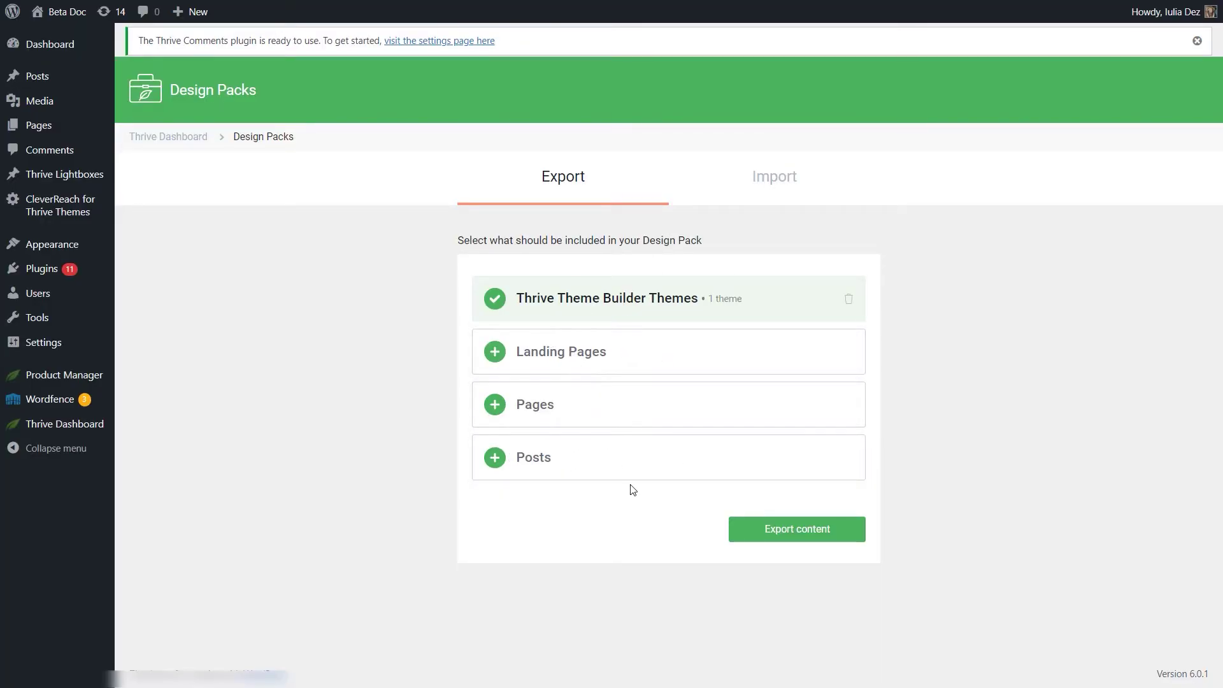
# Add the Subscription Confirmed page and the Dynamic Fields Automator landing page to the export.
pyautogui.click(543, 417)
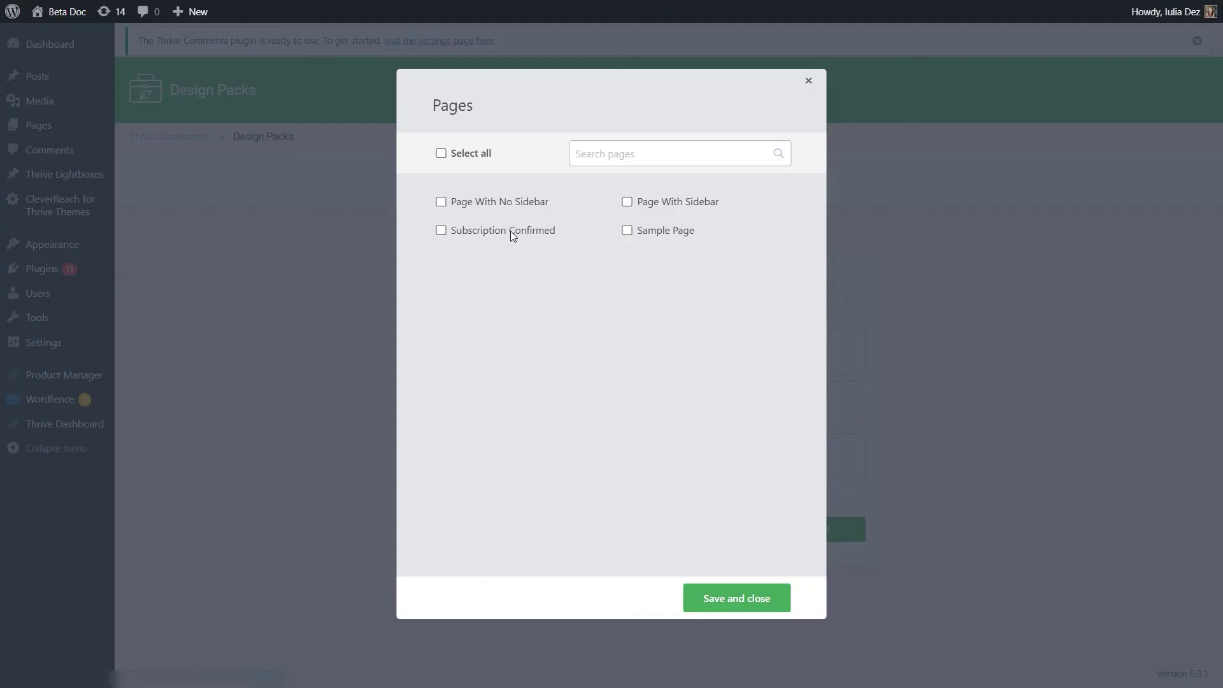
pyautogui.click(439, 230)
pyautogui.click(734, 599)
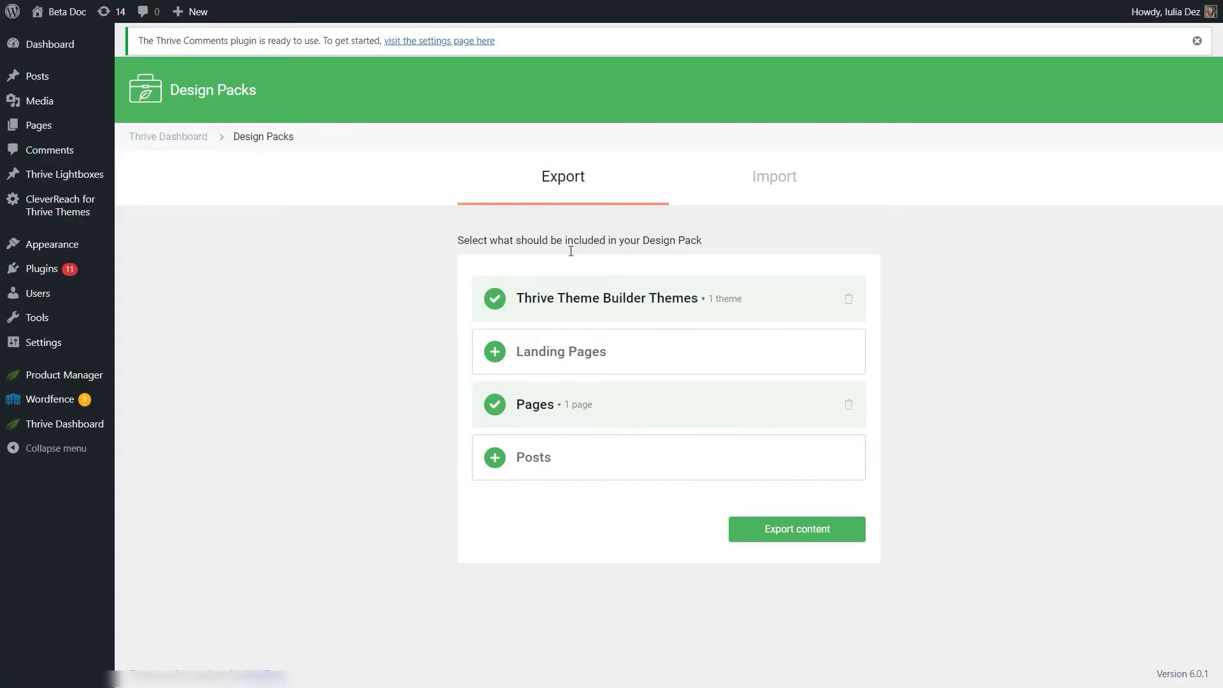
pyautogui.click(622, 355)
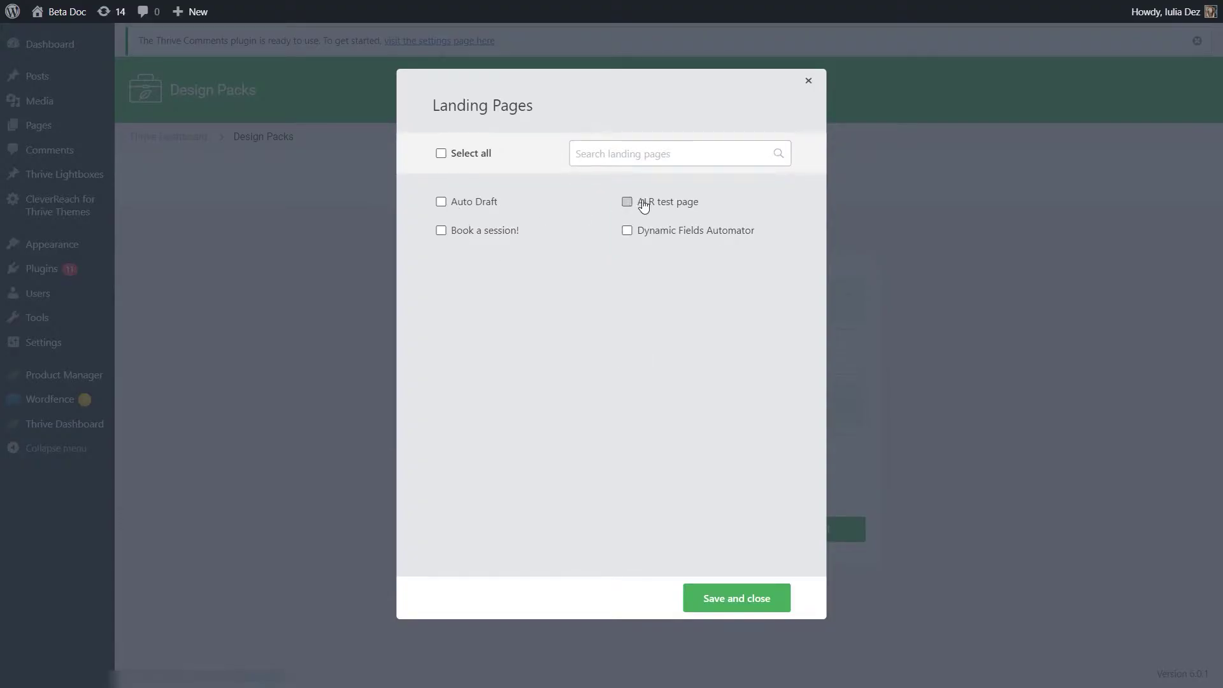
pyautogui.click(628, 232)
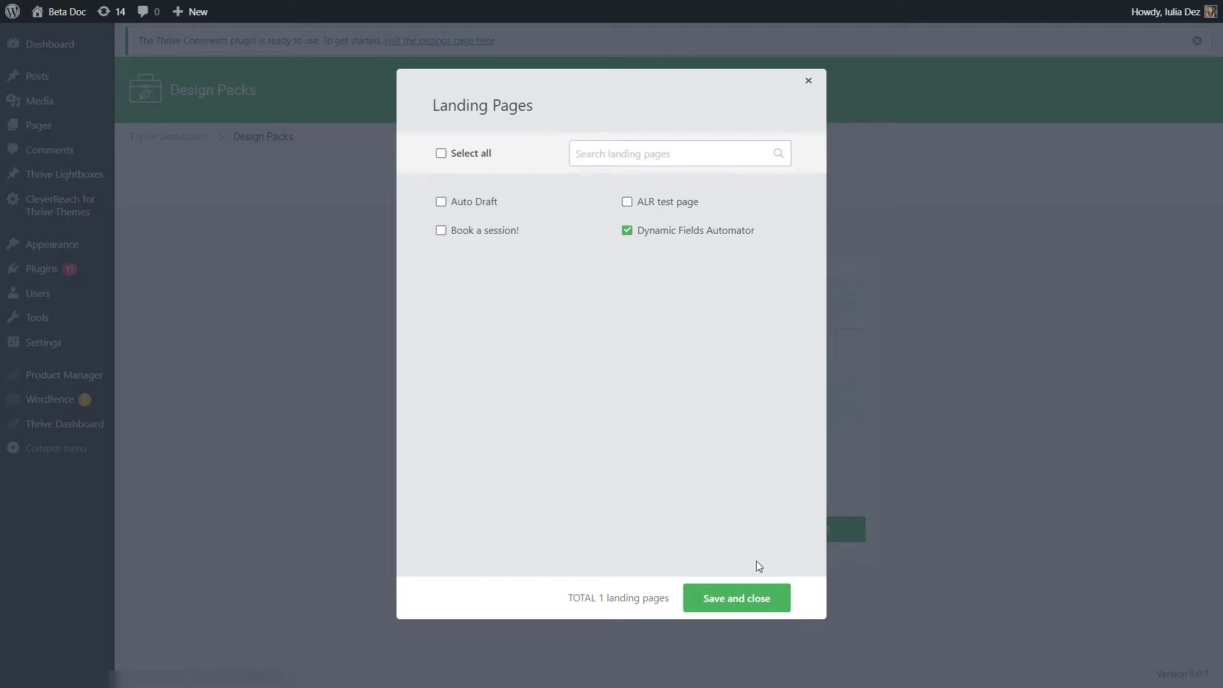
pyautogui.click(756, 597)
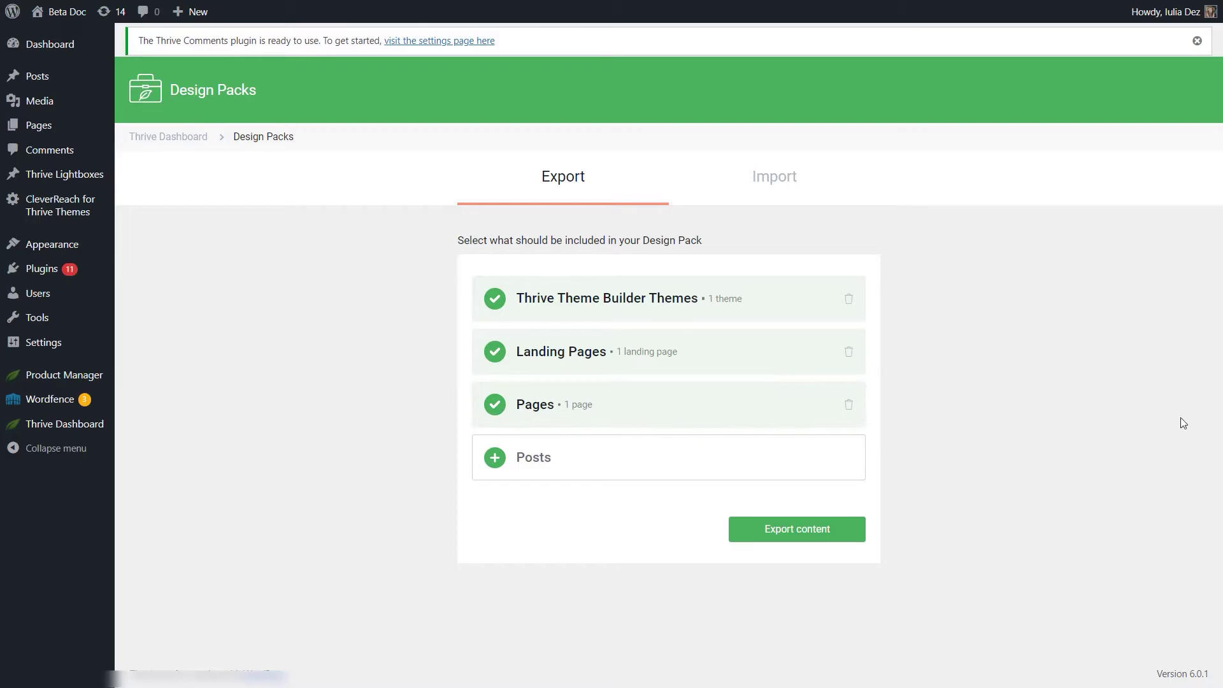
# Export the pack with one theme, one landing page and one page, then dismiss the success message.
pyautogui.click(788, 539)
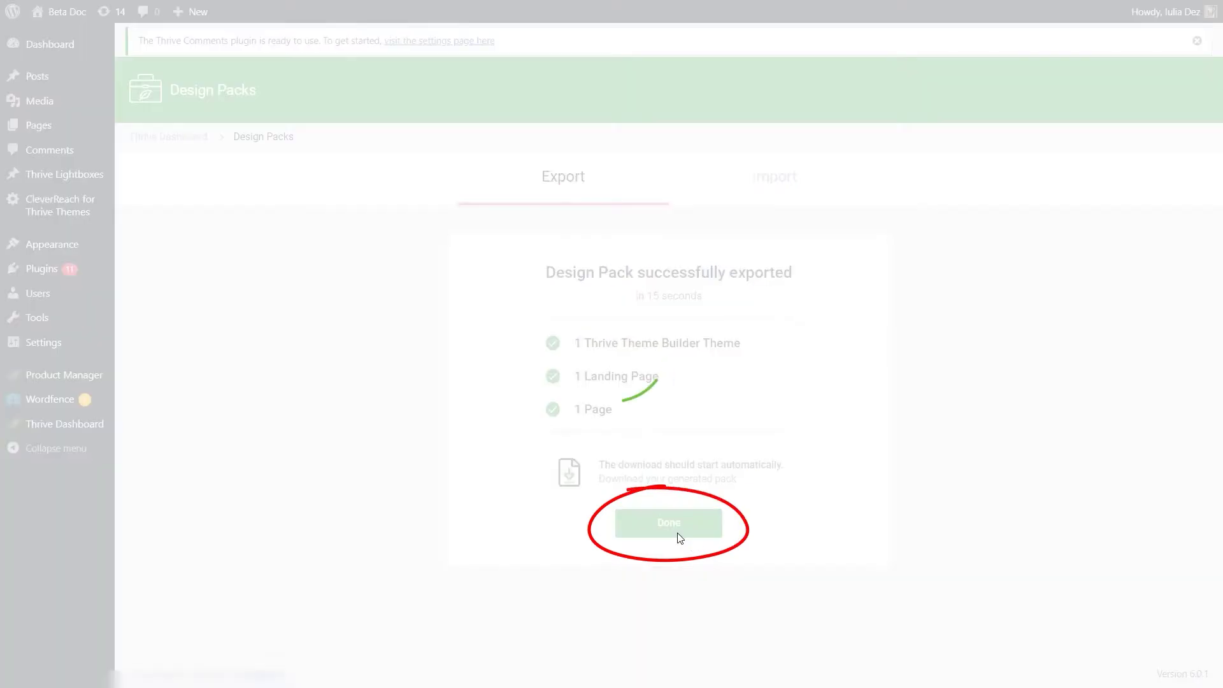
pyautogui.click(669, 523)
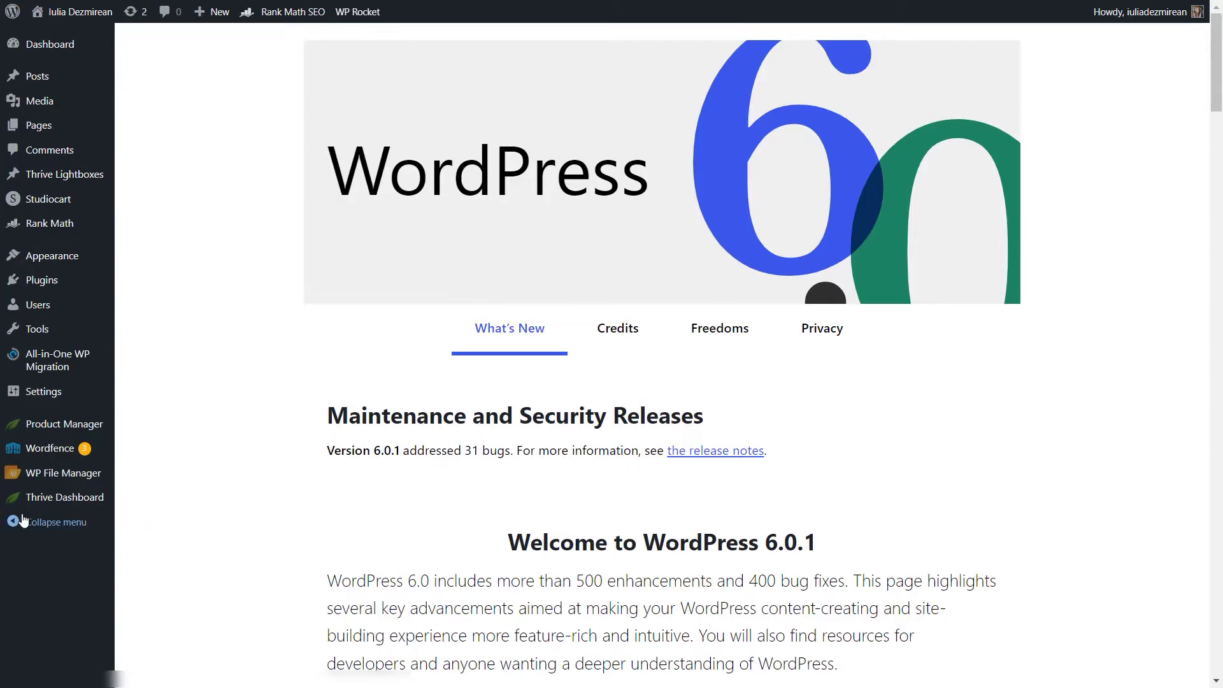
# On the second site, open the Thrive Dashboard and go to Manage Design Packs.
pyautogui.moveTo(55, 506)
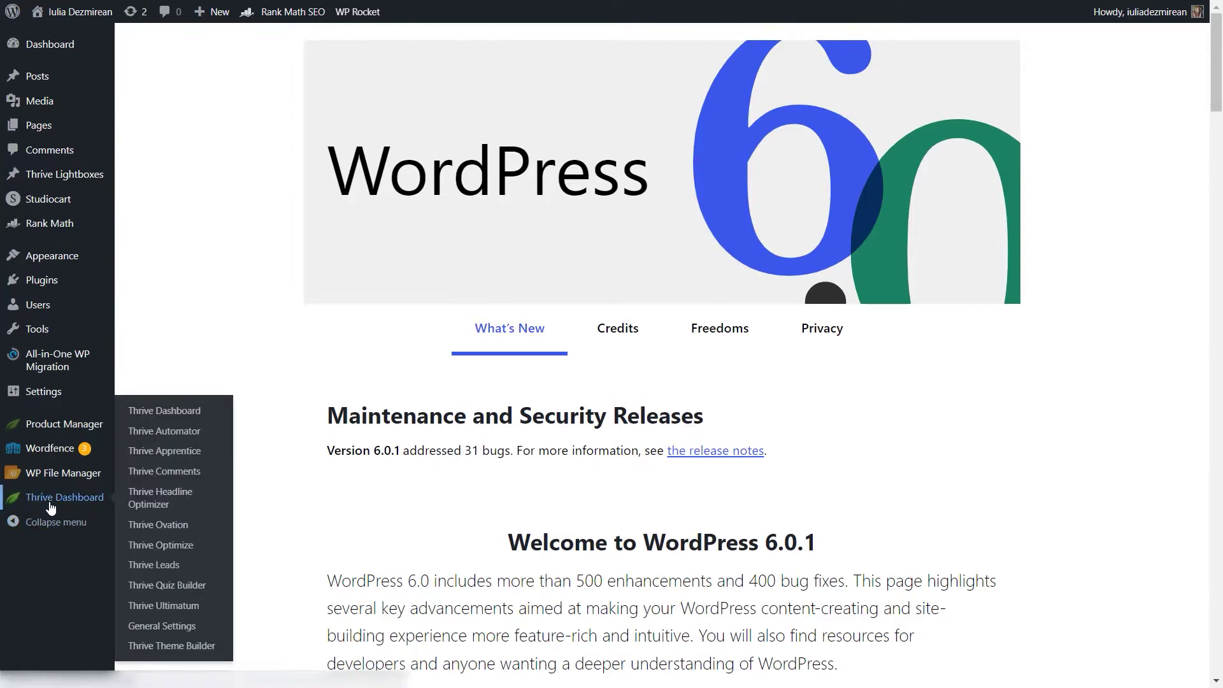
pyautogui.click(51, 503)
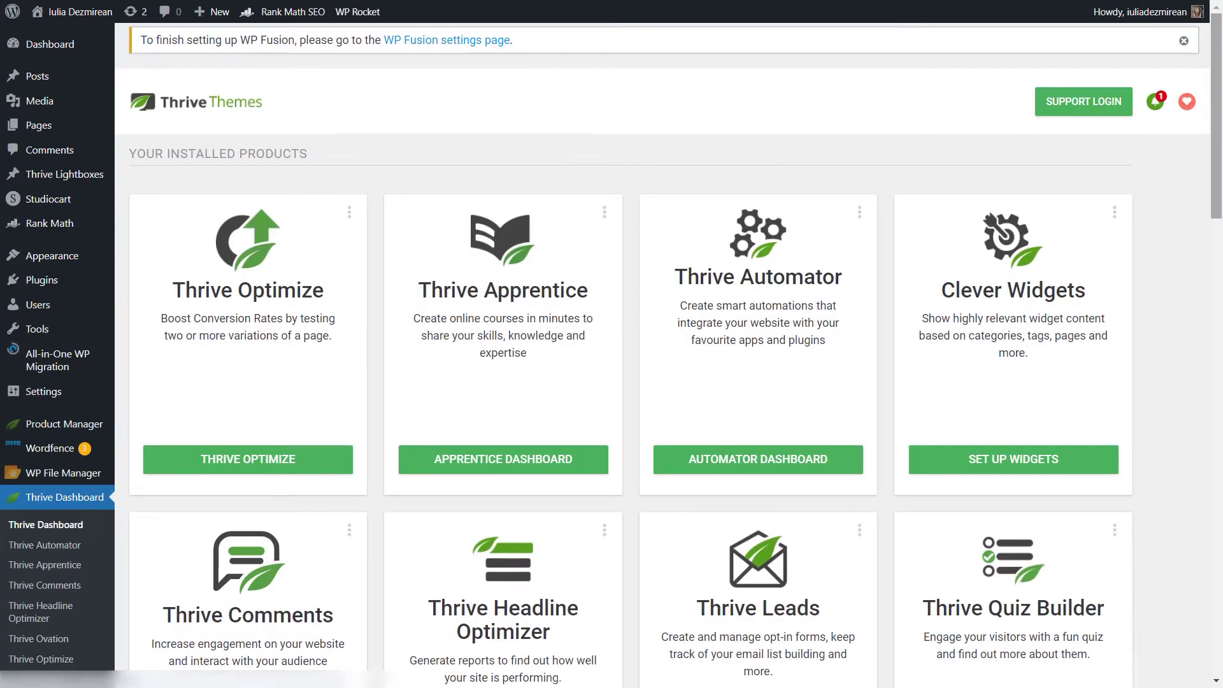
pyautogui.moveTo(1216, 56); pyautogui.dragTo(1217, 474)
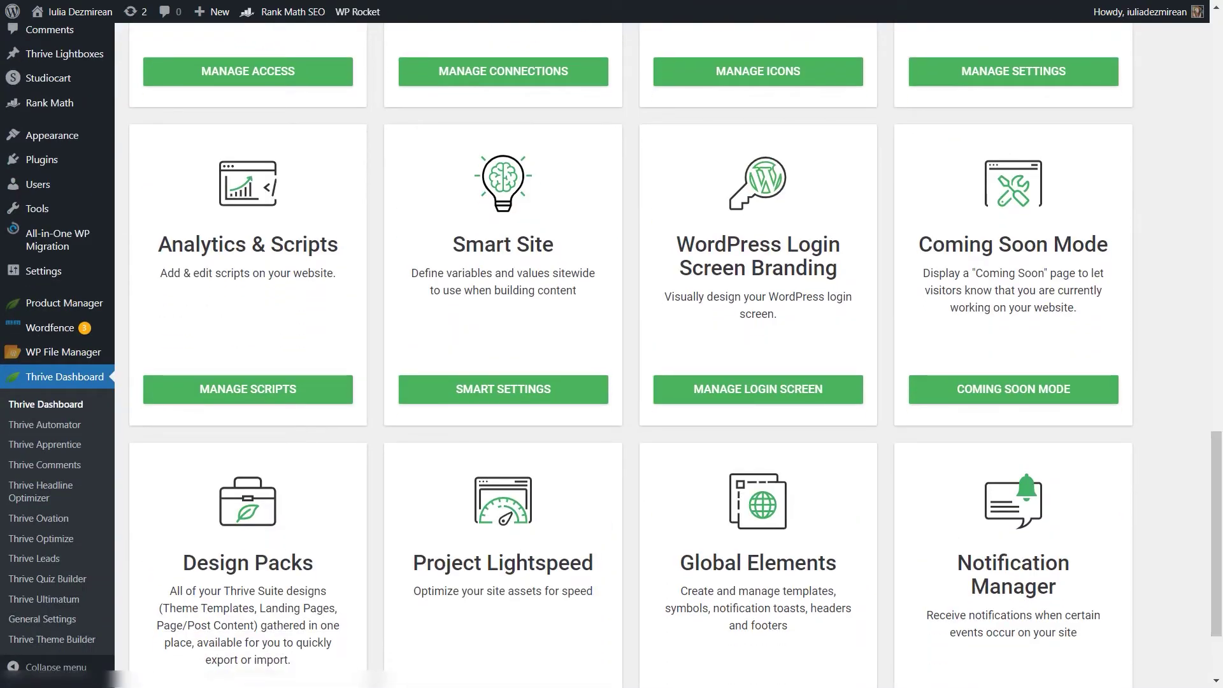
pyautogui.scroll(-3, 960, 459)
pyautogui.click(261, 581)
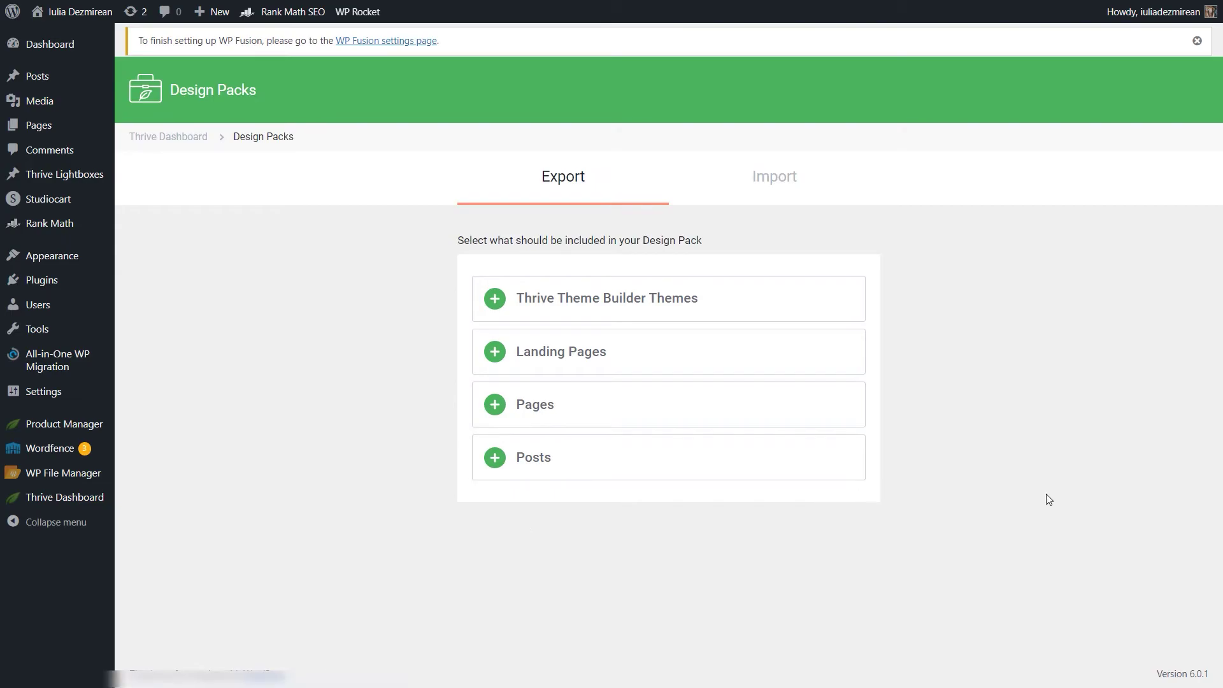
pyautogui.click(772, 183)
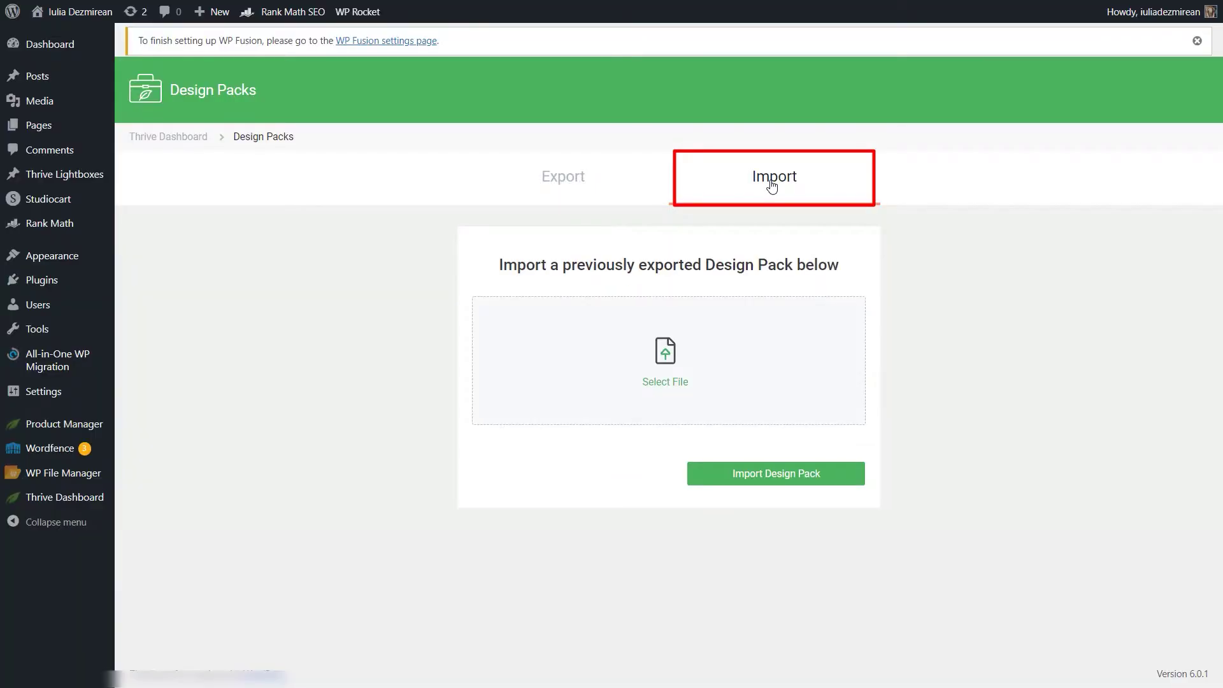
pyautogui.click(656, 361)
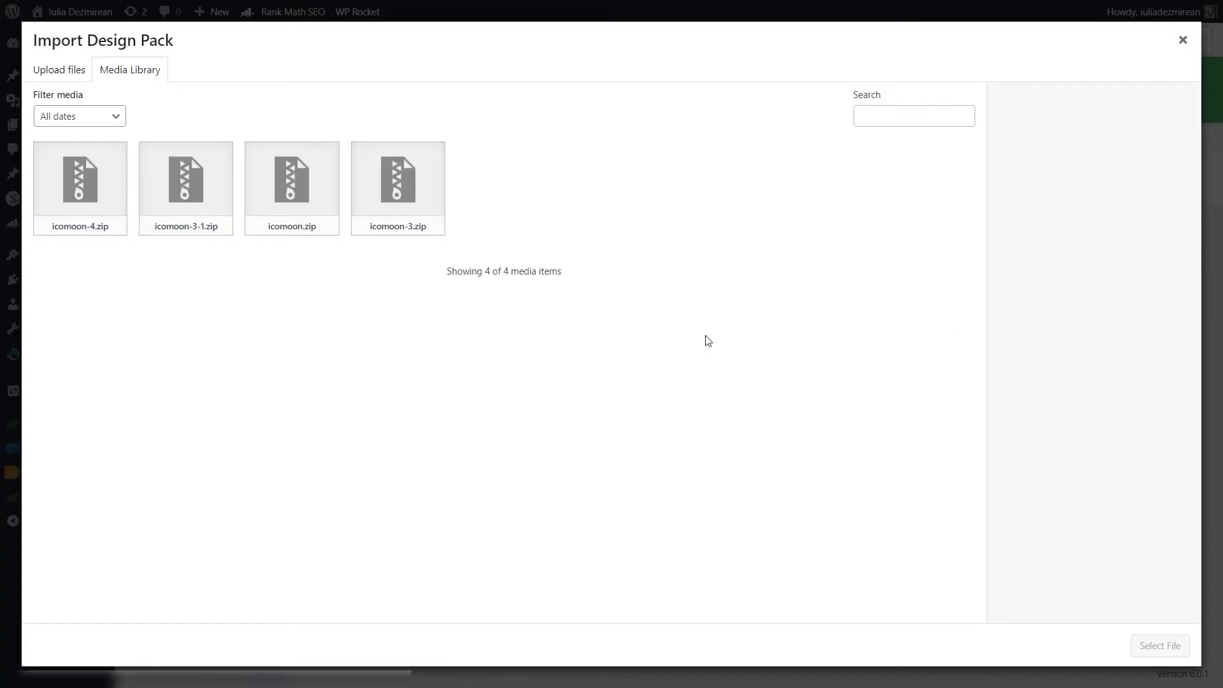
pyautogui.click(64, 70)
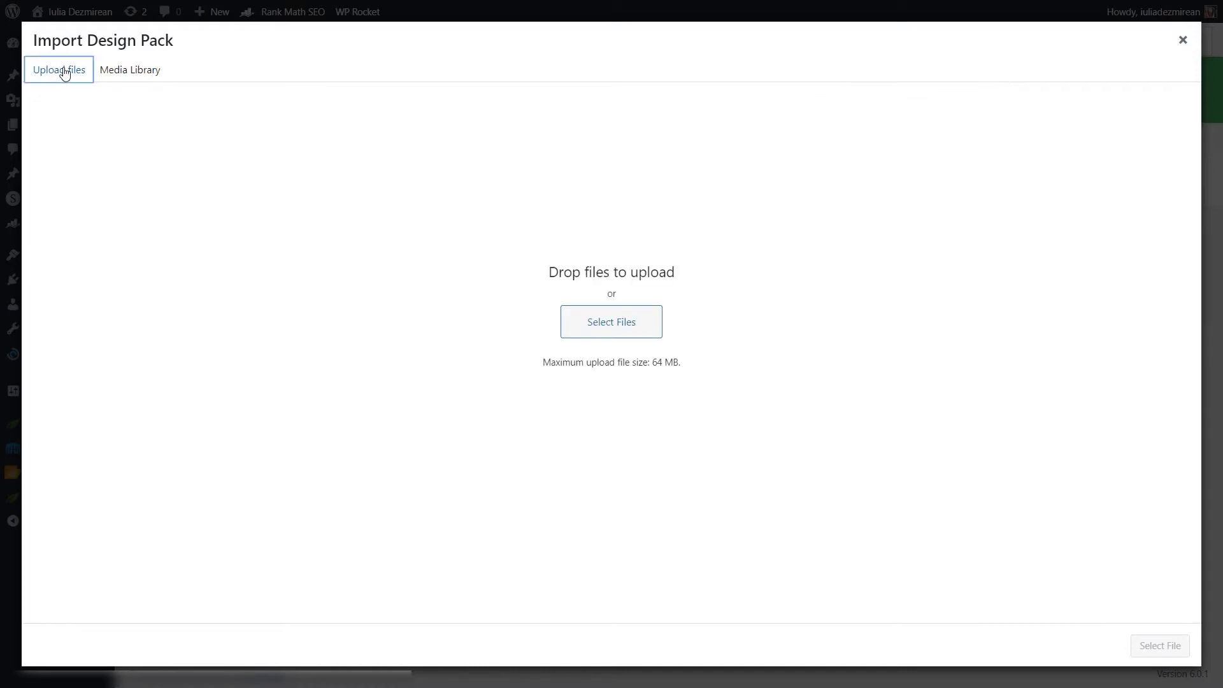
pyautogui.click(628, 321)
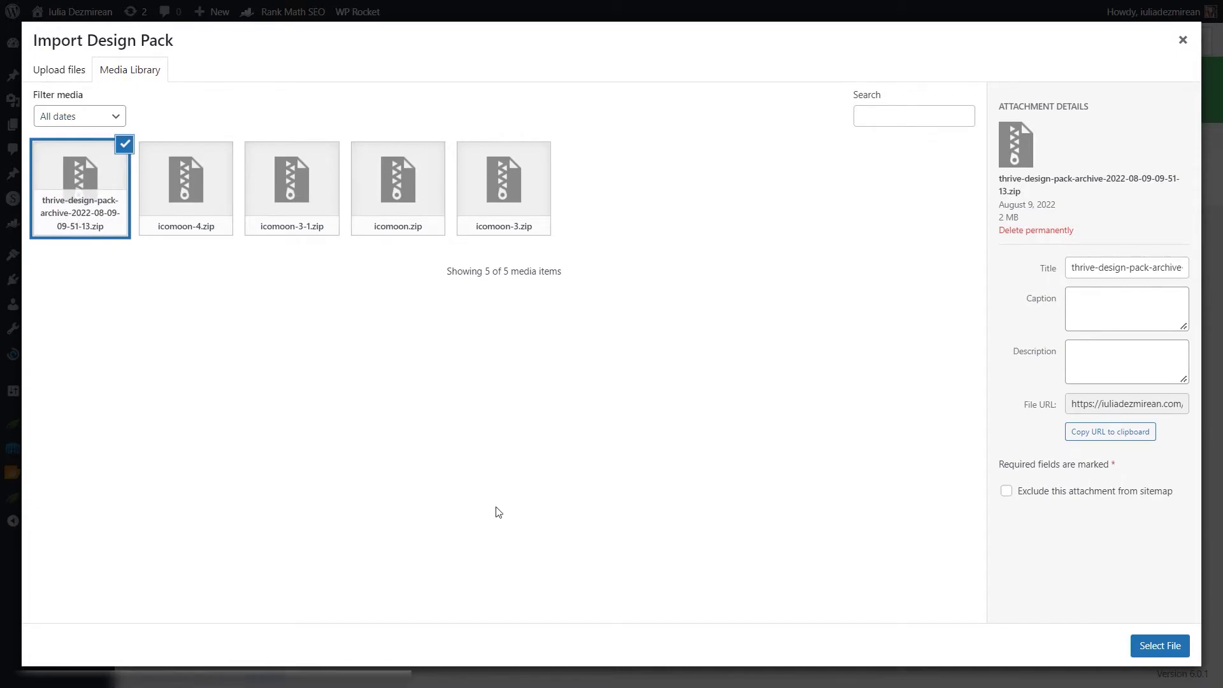
pyautogui.click(1162, 645)
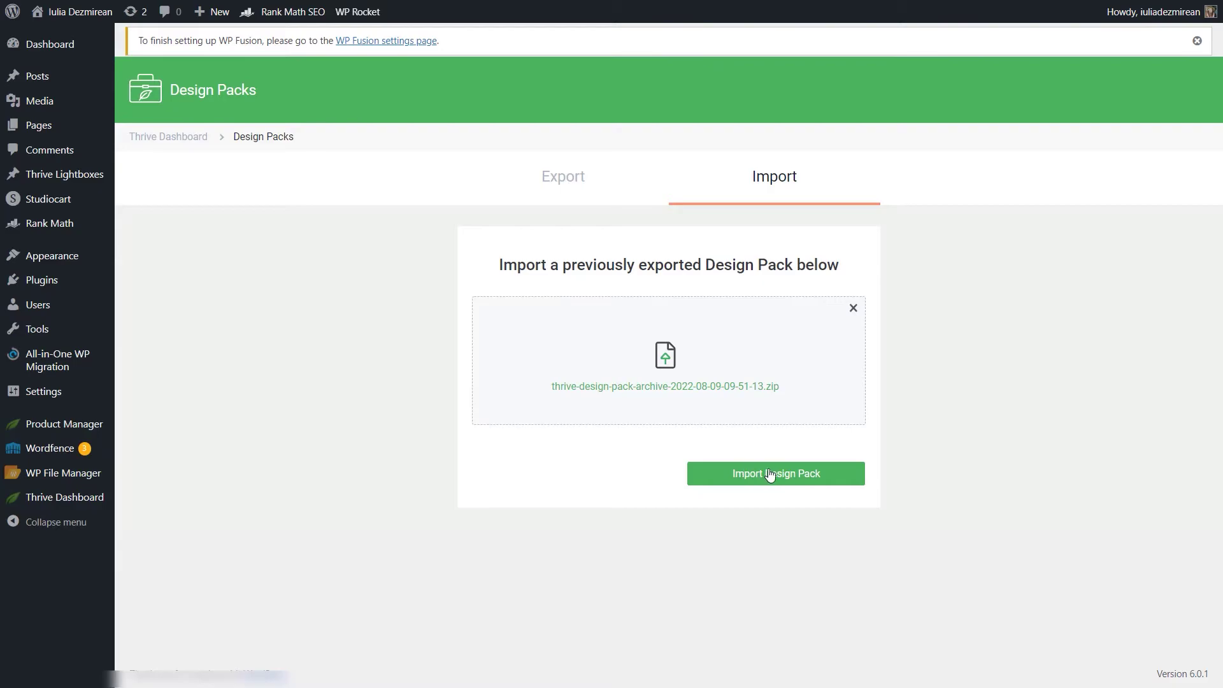
pyautogui.click(804, 482)
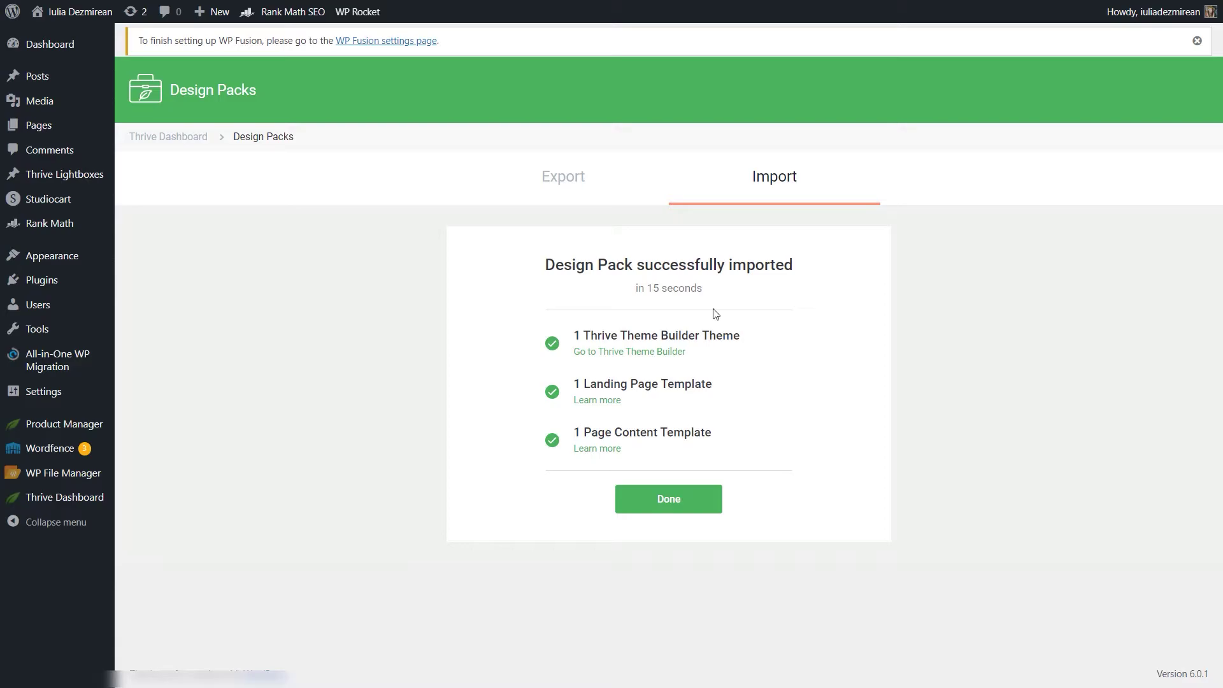
# Review the import summary, noting the imported Thrive Theme Builder theme.
pyautogui.moveTo(581, 335); pyautogui.dragTo(756, 344)
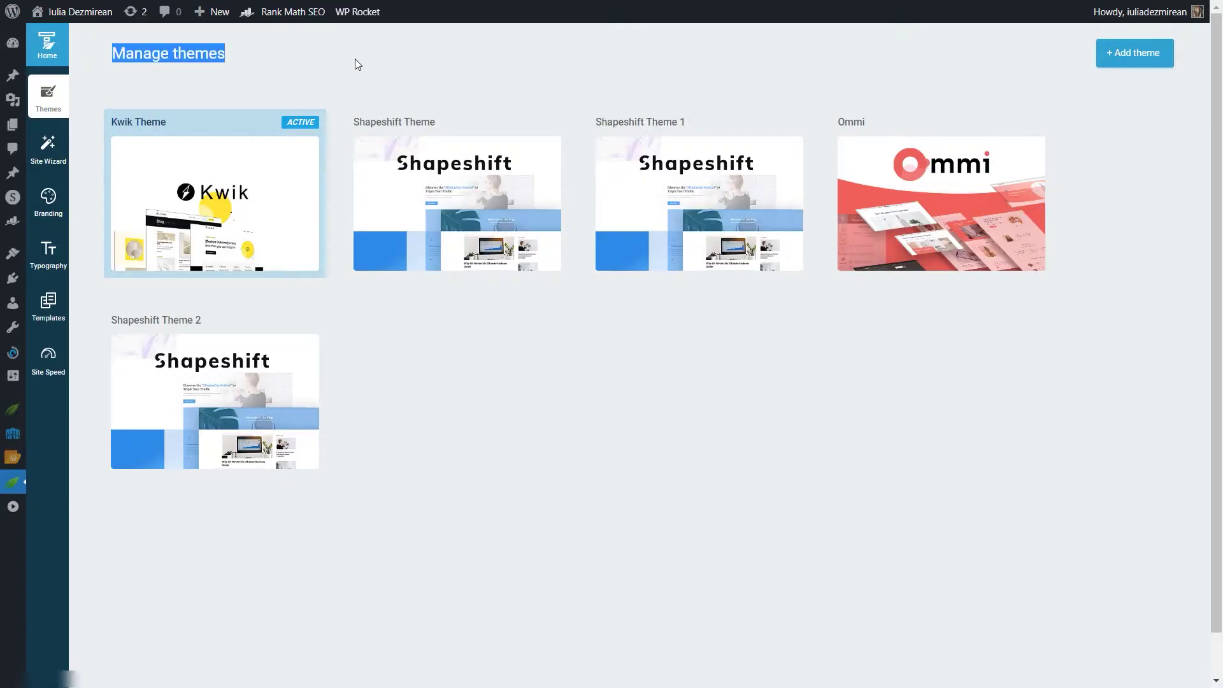
# Create a new page in Thrive Architect and confirm the imported landing page among Saved Landing Pages.
pyautogui.click(354, 58)
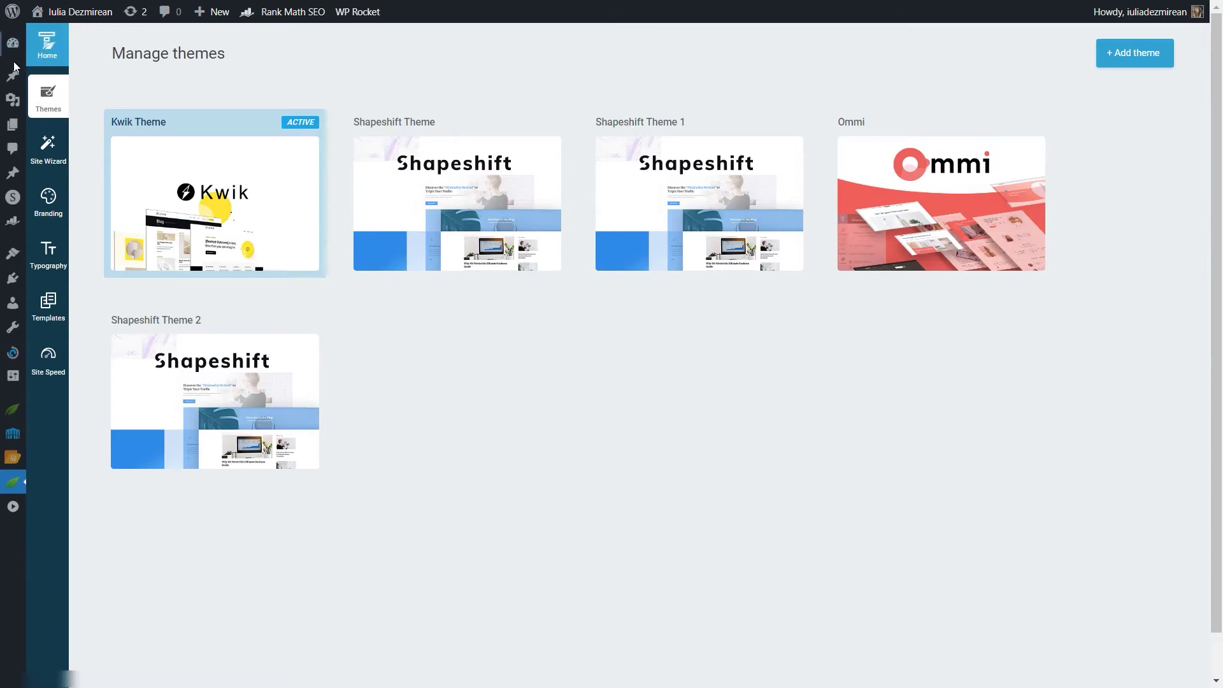
pyautogui.moveTo(12, 124)
pyautogui.click(48, 170)
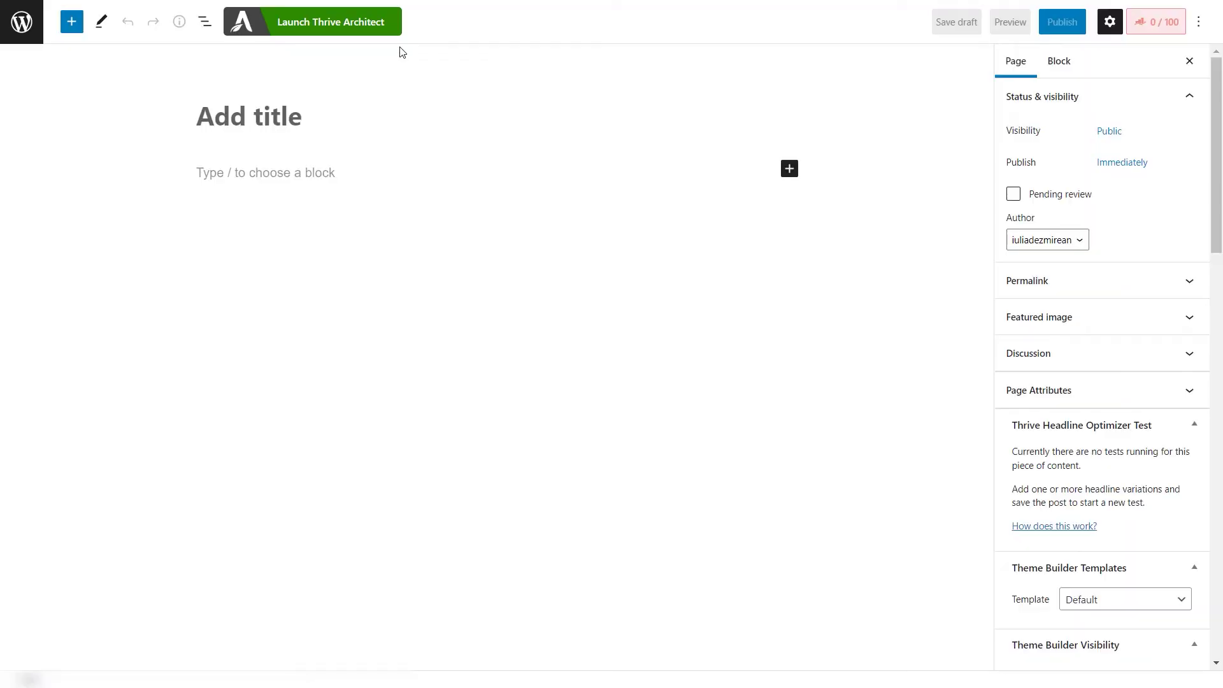
pyautogui.click(379, 32)
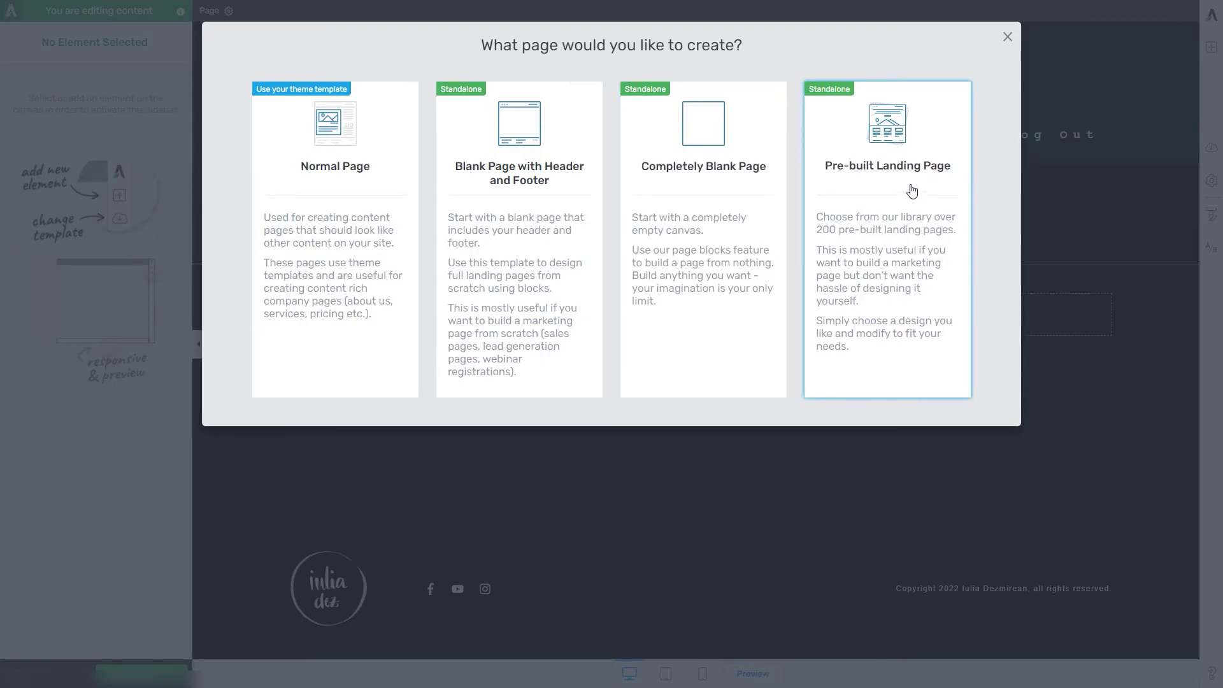
pyautogui.click(898, 200)
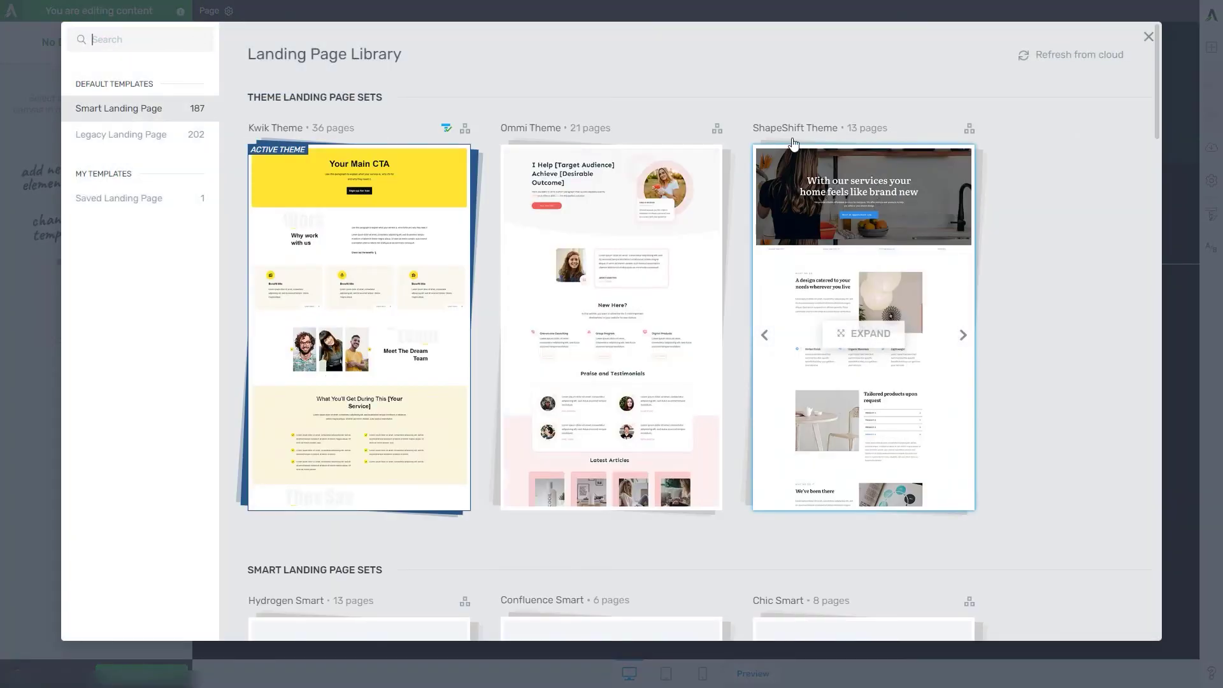
pyautogui.click(104, 199)
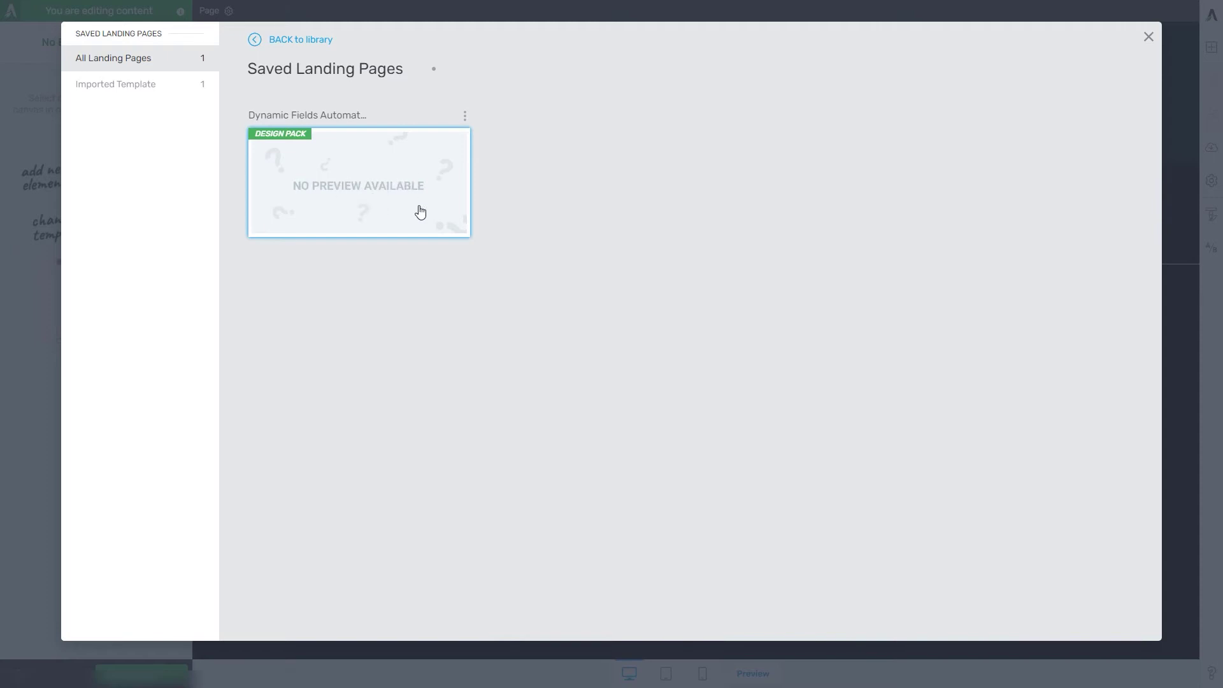
pyautogui.click(1148, 36)
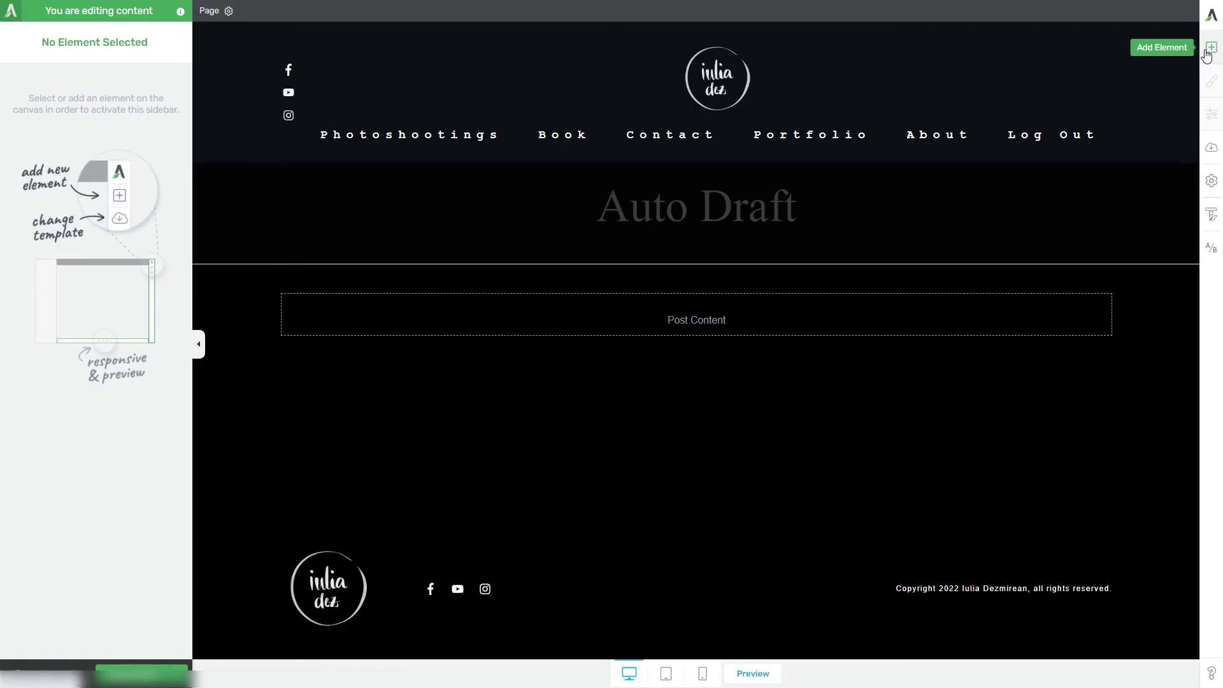
# Add a Content Box to Post Content and insert the imported Subscription Confirmed template into it.
pyautogui.click(1210, 48)
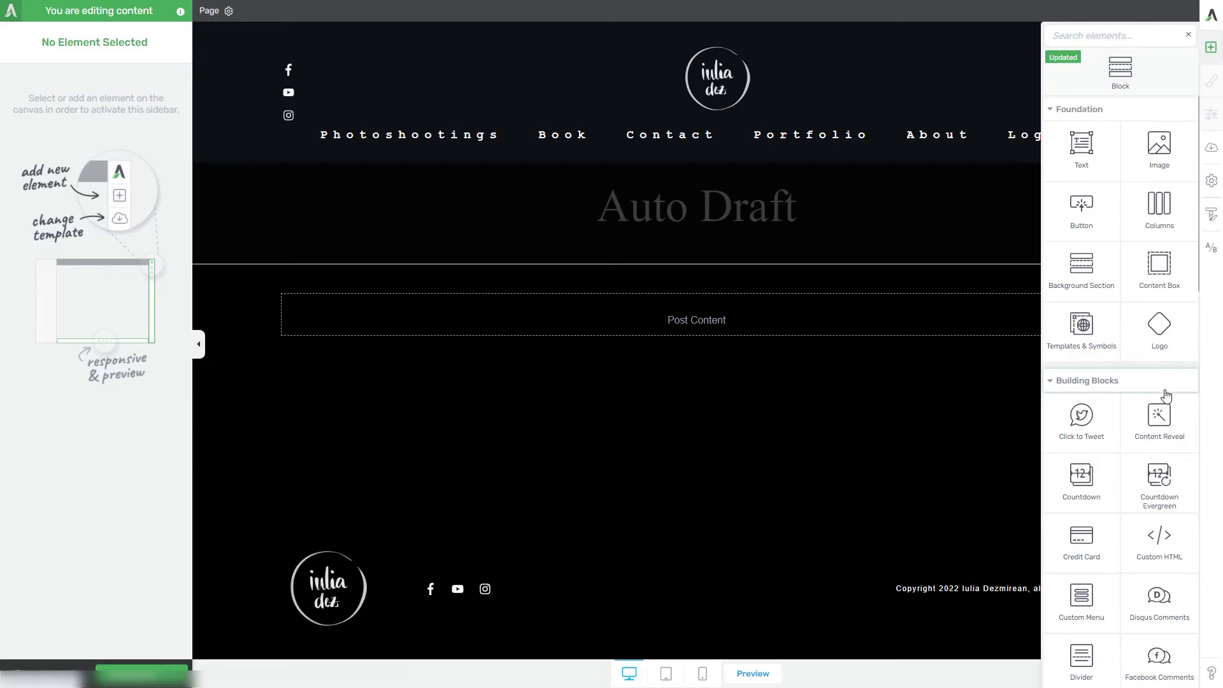
pyautogui.moveTo(1146, 295); pyautogui.dragTo(700, 328)
pyautogui.click(794, 327)
pyautogui.click(695, 330)
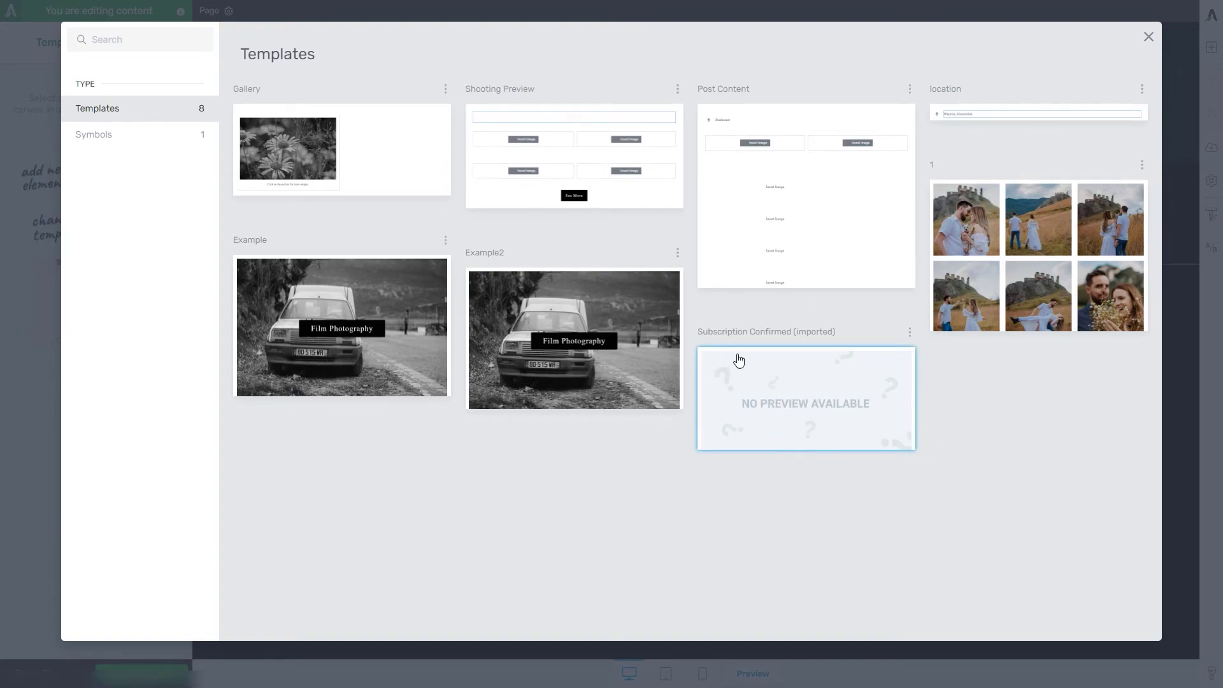
pyautogui.moveTo(793, 333); pyautogui.dragTo(829, 333)
pyautogui.click(830, 330)
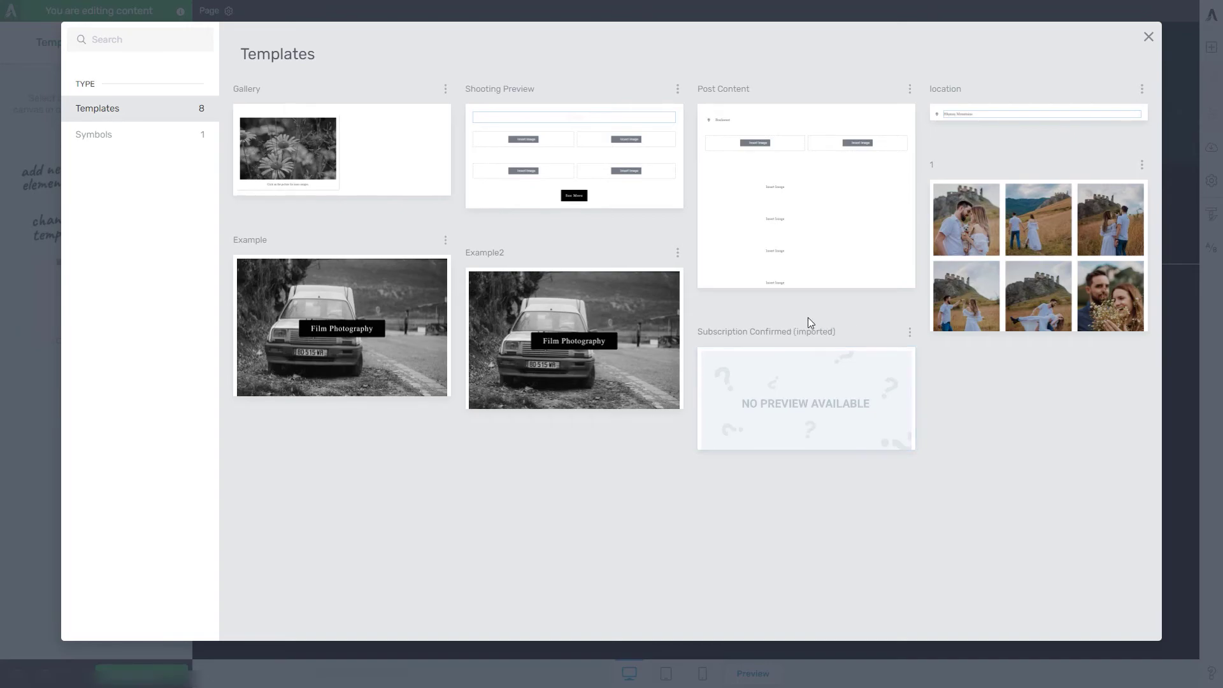
pyautogui.click(830, 430)
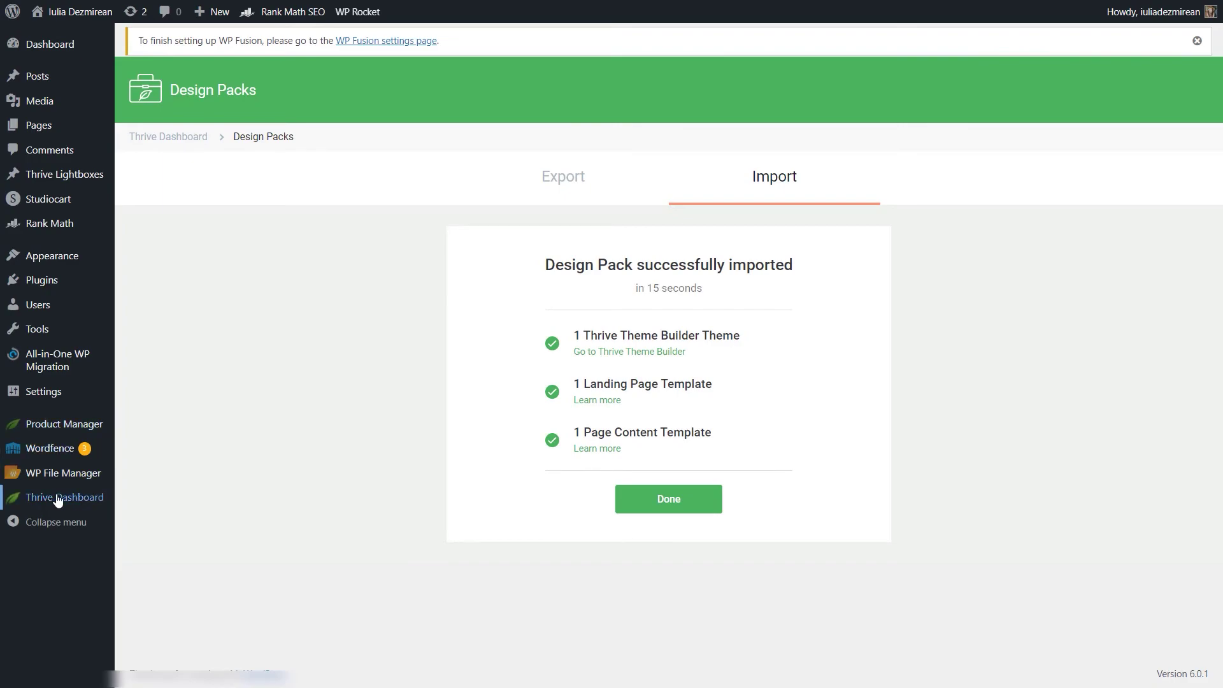
# Open Manage Global Elements from the Thrive Dashboard and locate Subscription Confirmed under Page Templates.
pyautogui.moveTo(60, 506)
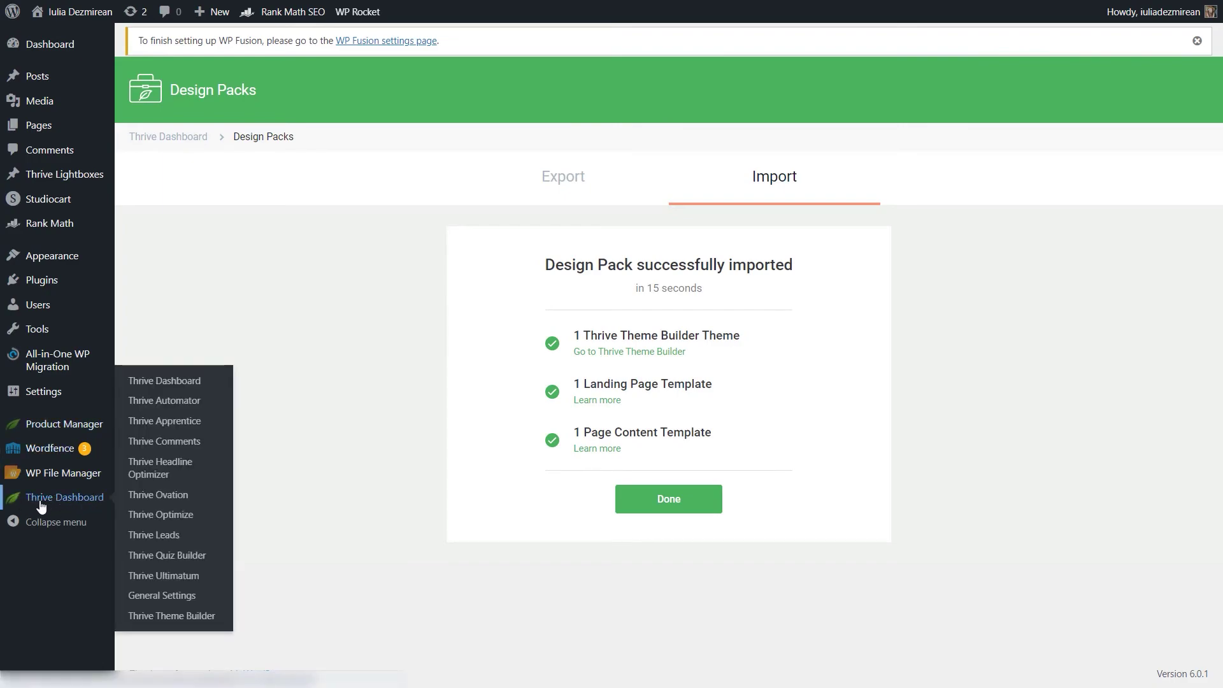
pyautogui.click(90, 500)
pyautogui.scroll(-18, 617, 459)
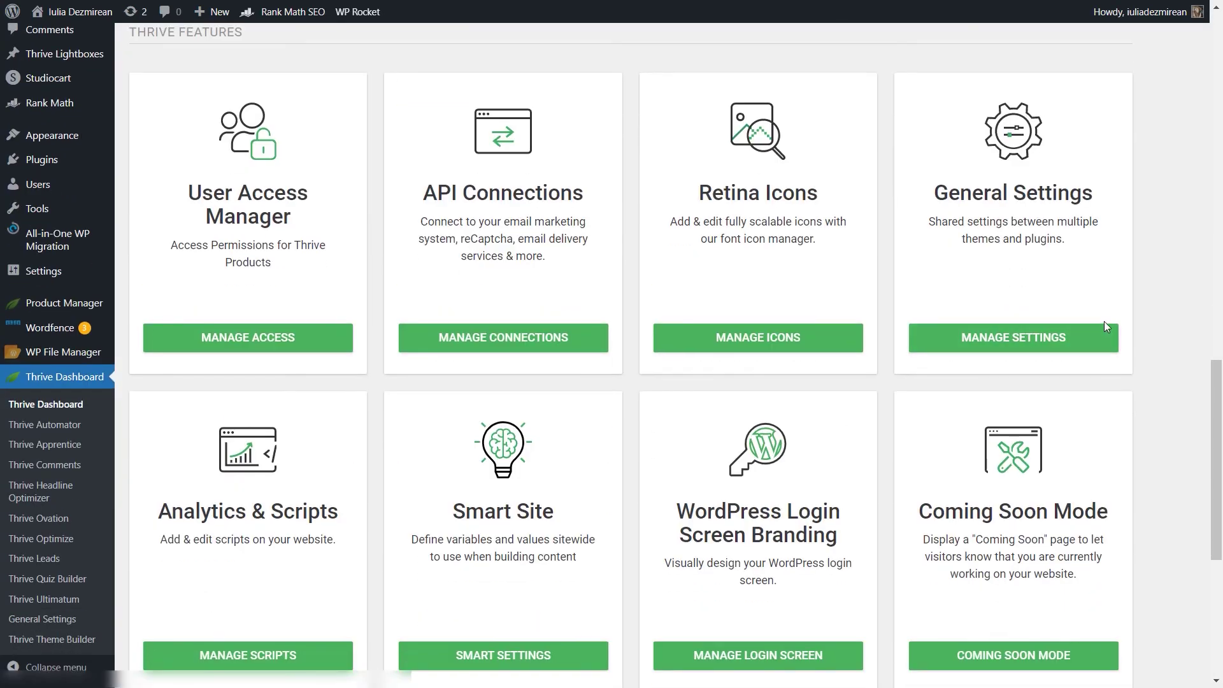
pyautogui.scroll(-6, 1103, 322)
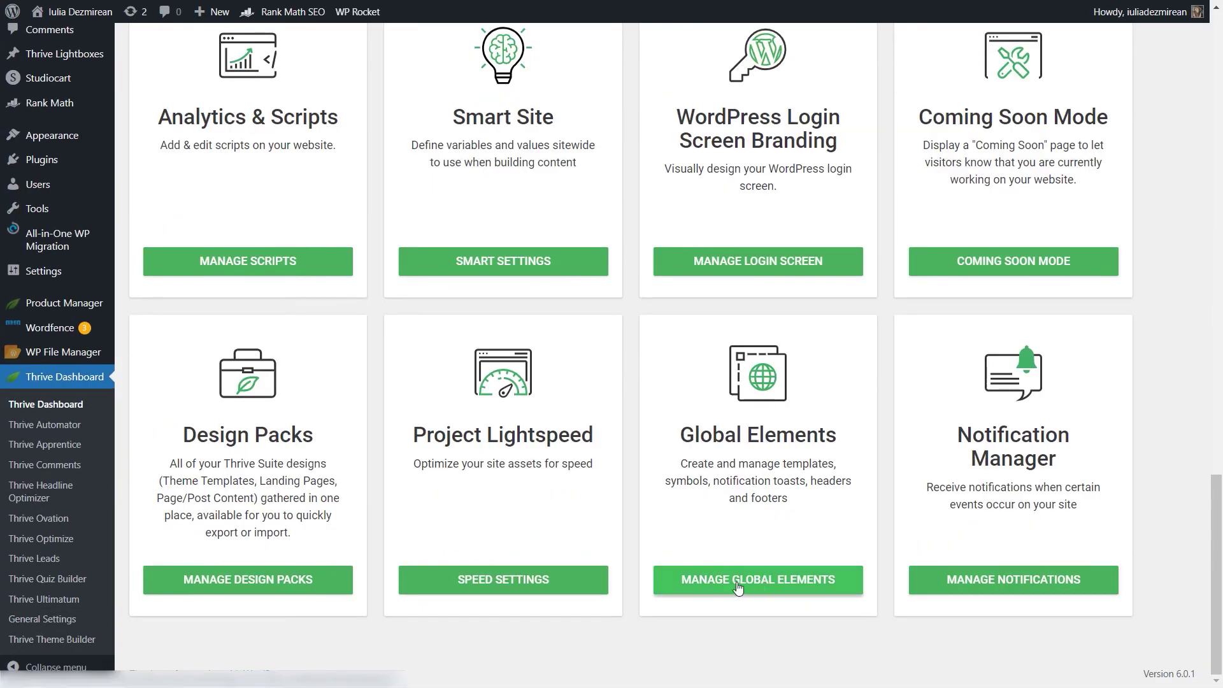
pyautogui.click(740, 584)
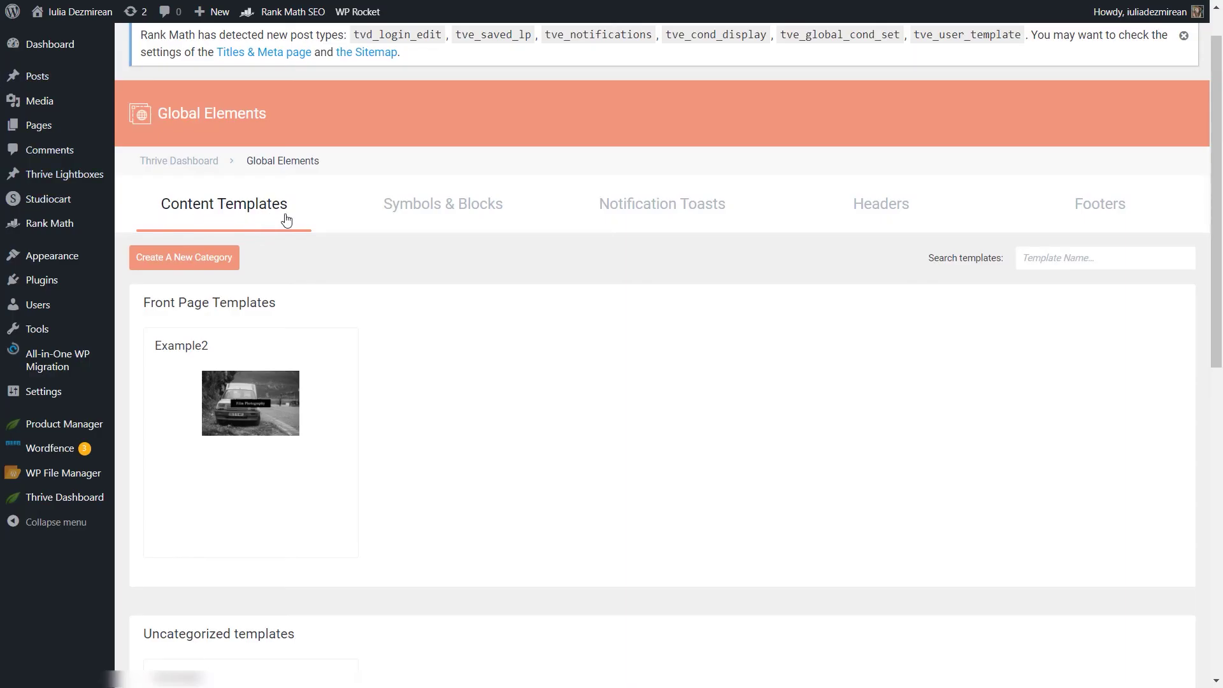
pyautogui.scroll(-10, 727, 282)
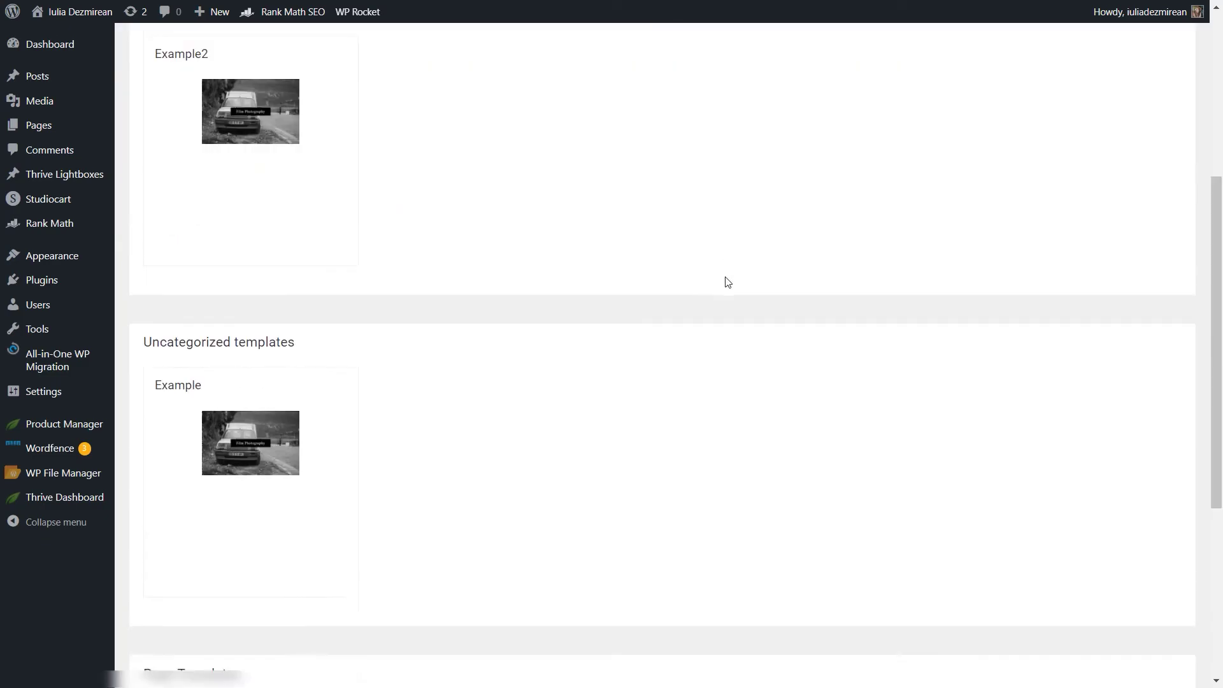
pyautogui.tripleClick(269, 337)
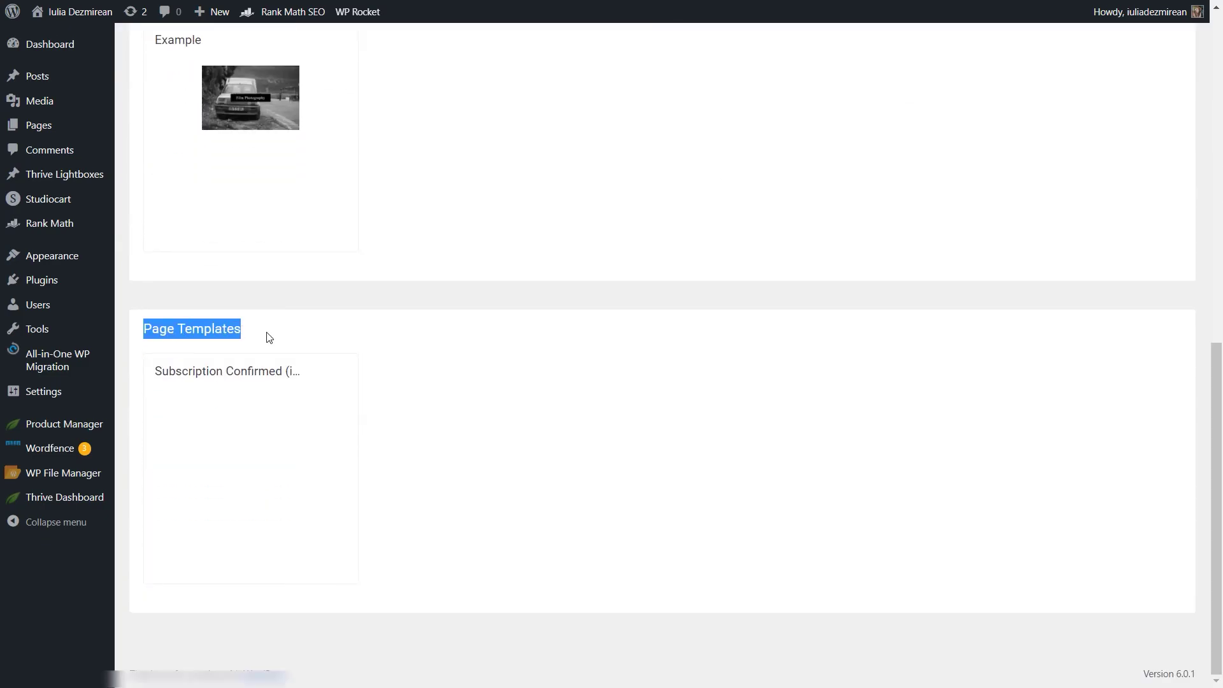
pyautogui.click(285, 334)
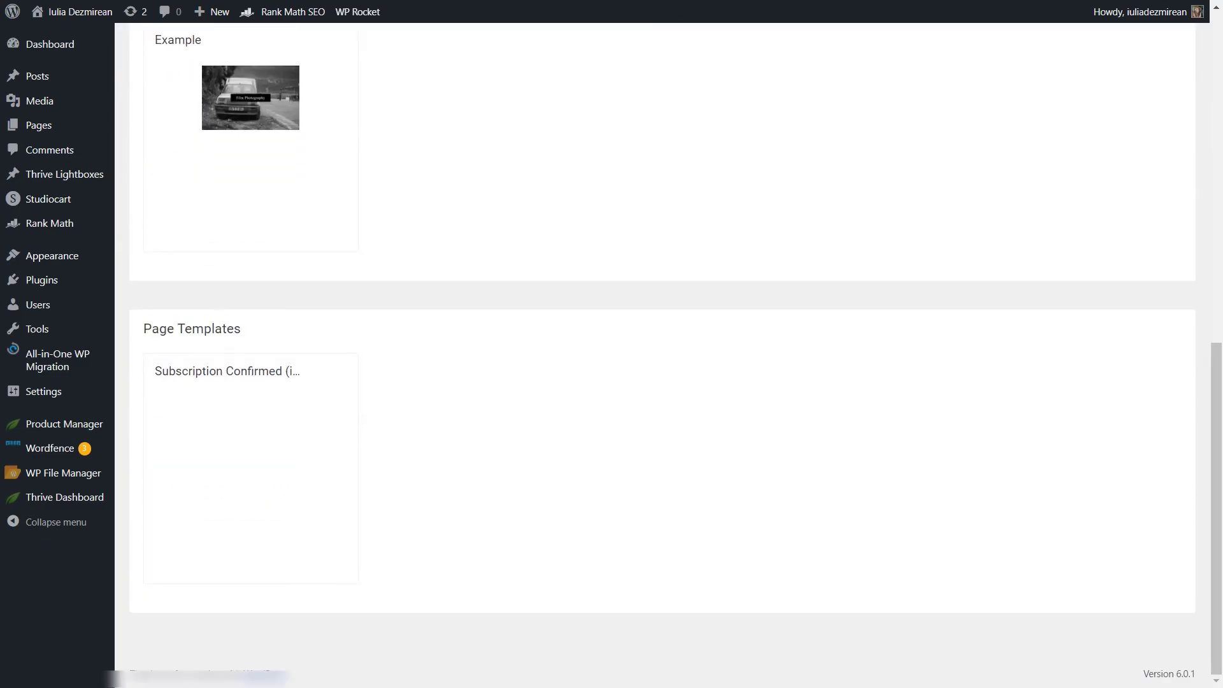